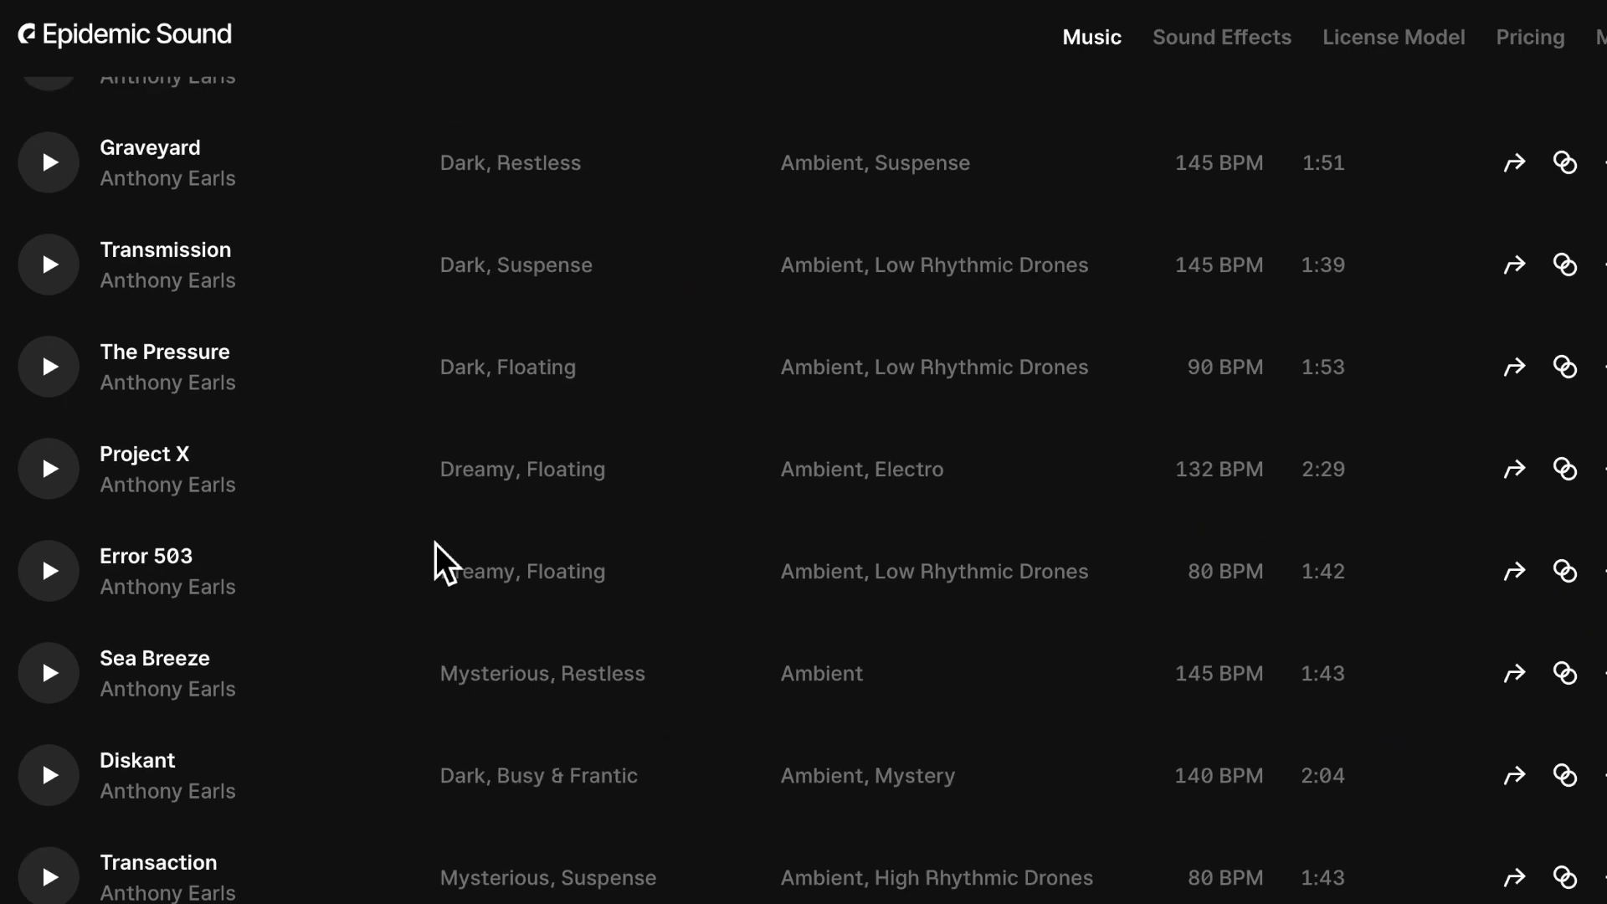
# - Browse Epidemic Sound for background music, then add the ES_Total Meltdown WAV from Downloads to the Final Cut Pro timeline beneath the Custom generator
pyautogui.scroll(-4, 435, 556)
pyautogui.scroll(-5, 435, 544)
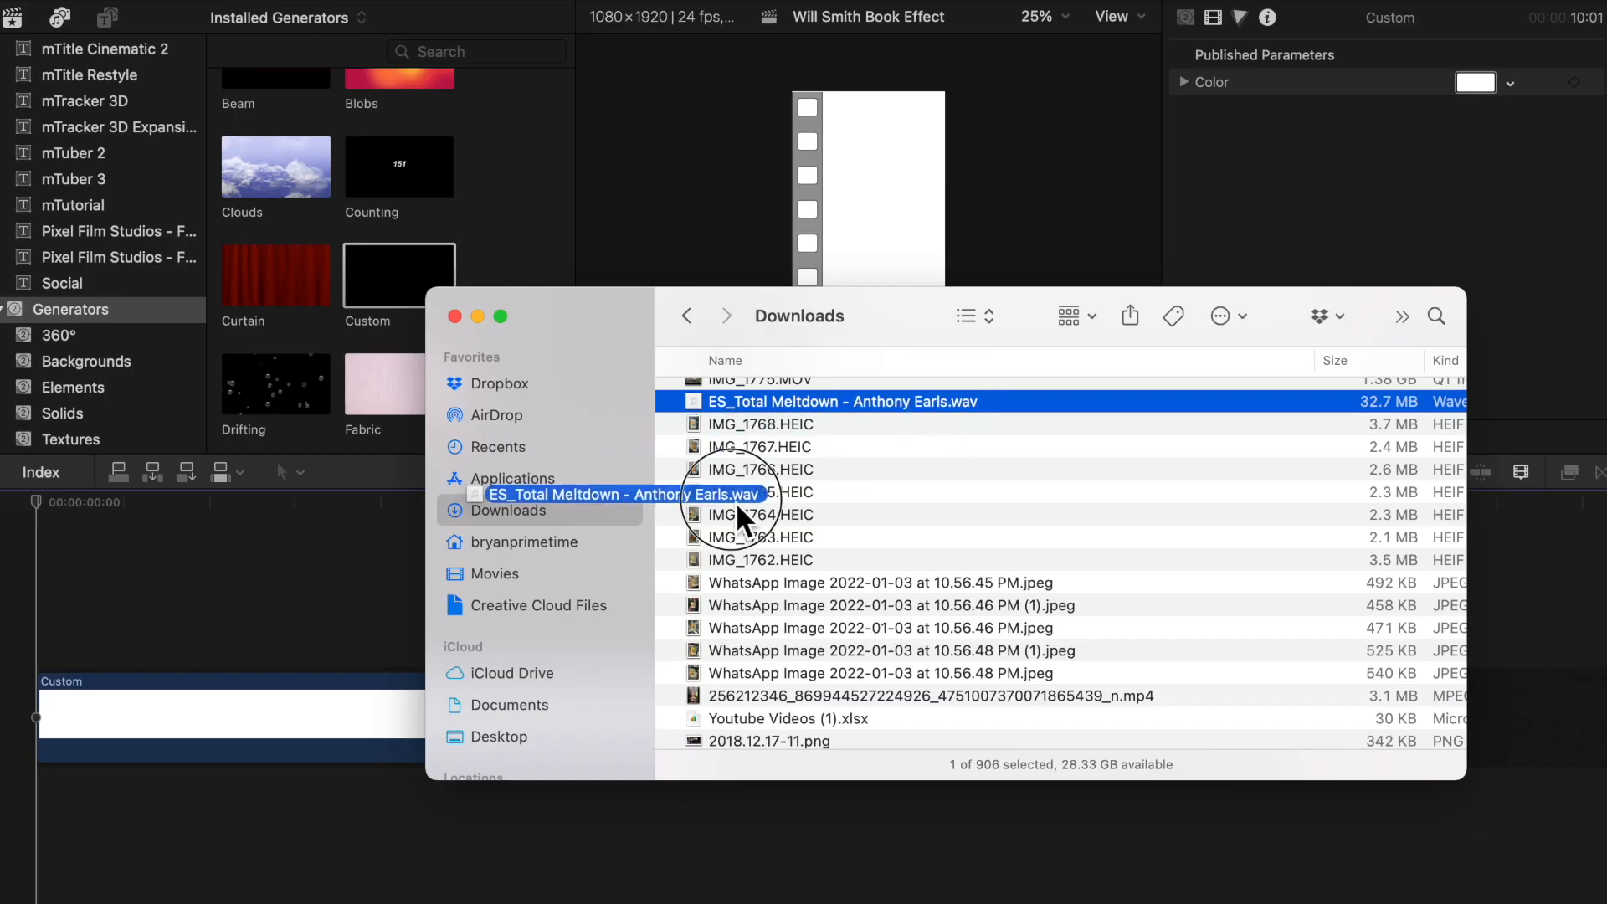
pyautogui.moveTo(739, 514); pyautogui.dragTo(51, 825)
pyautogui.click(93, 853)
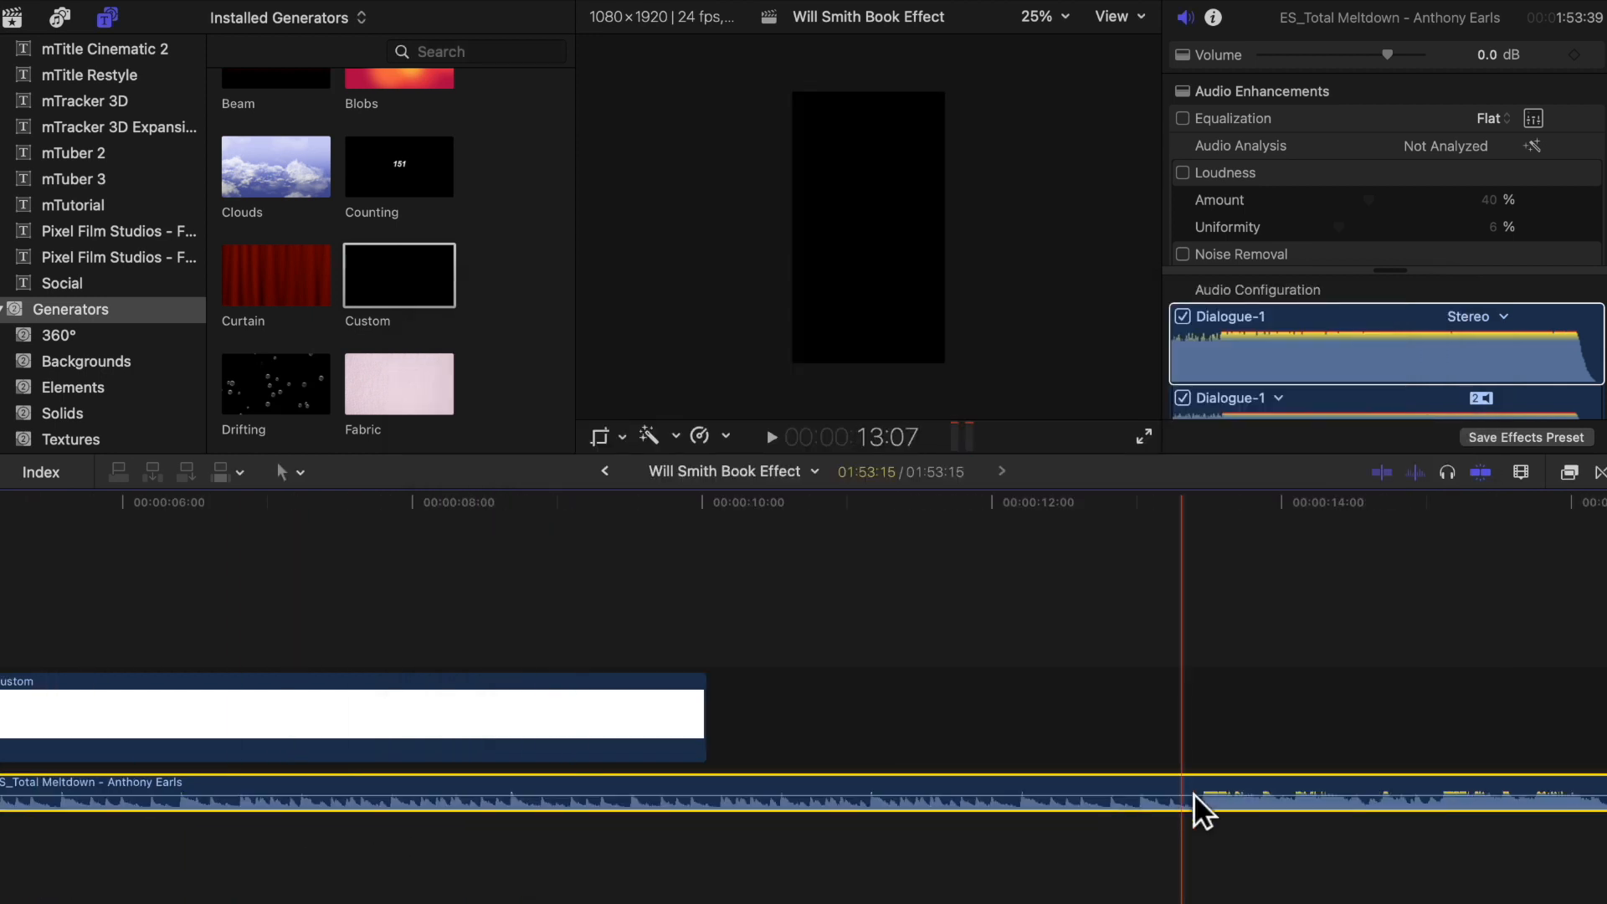
# - Cut the ES_Total Meltdown audio at 13:07 on the timeline and delete everything after the cut
pyautogui.press('b')
pyautogui.click(1180, 794)
pyautogui.press('a')
pyautogui.click(1233, 801)
pyautogui.press('Delete')
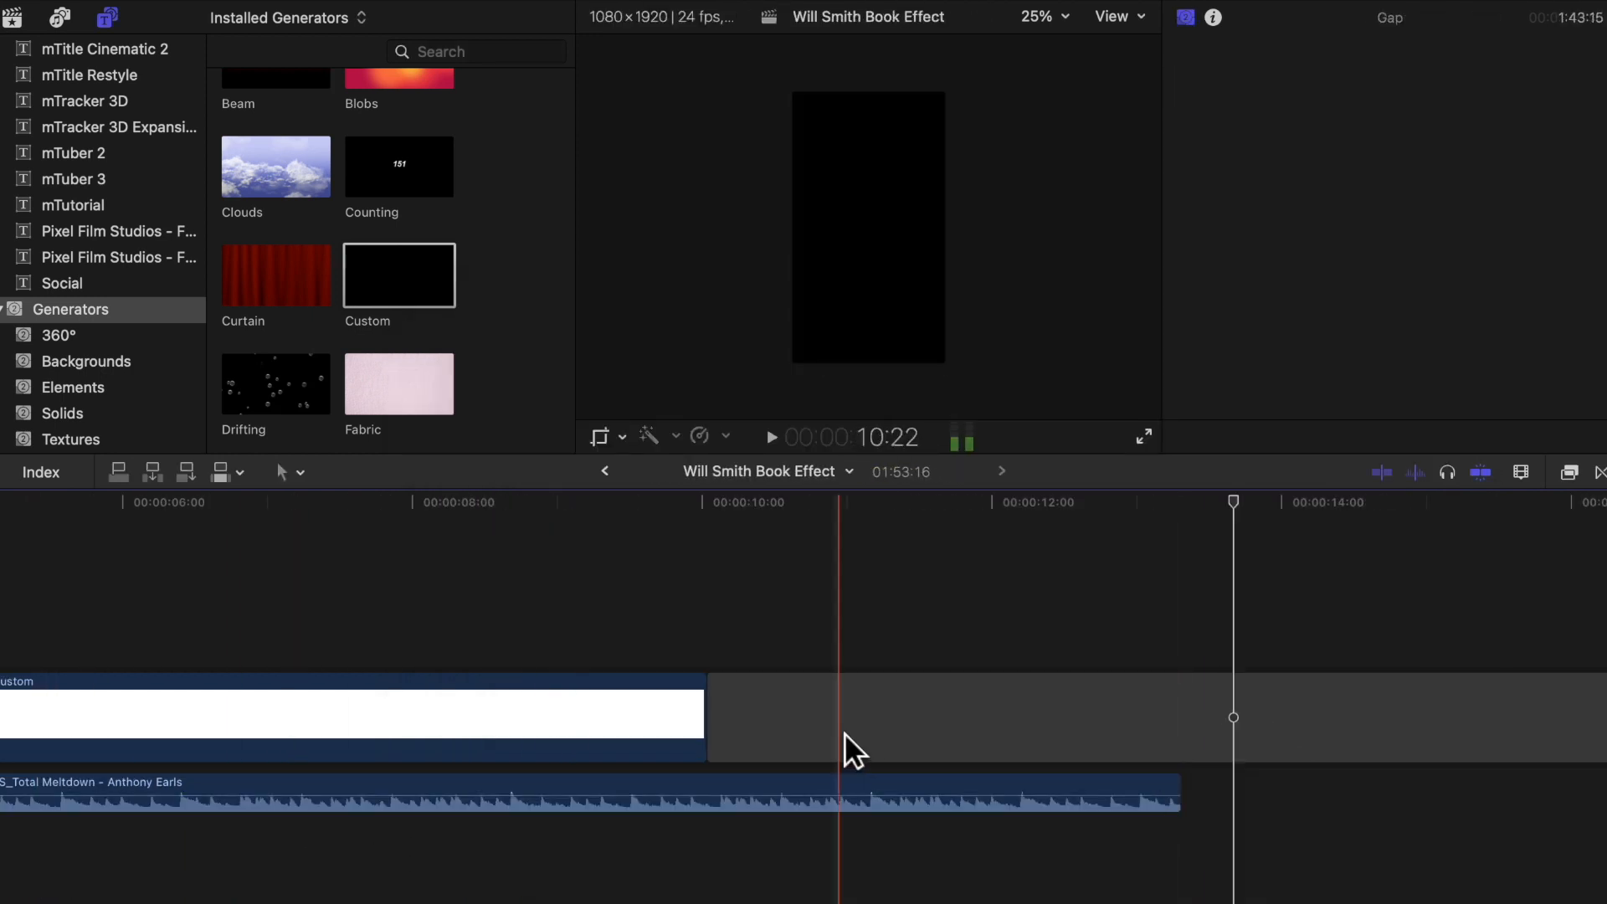
# - Delete the leftover gap after the white Custom generator and extend the generator to the end of the audio
pyautogui.click(777, 726)
pyautogui.press('Delete')
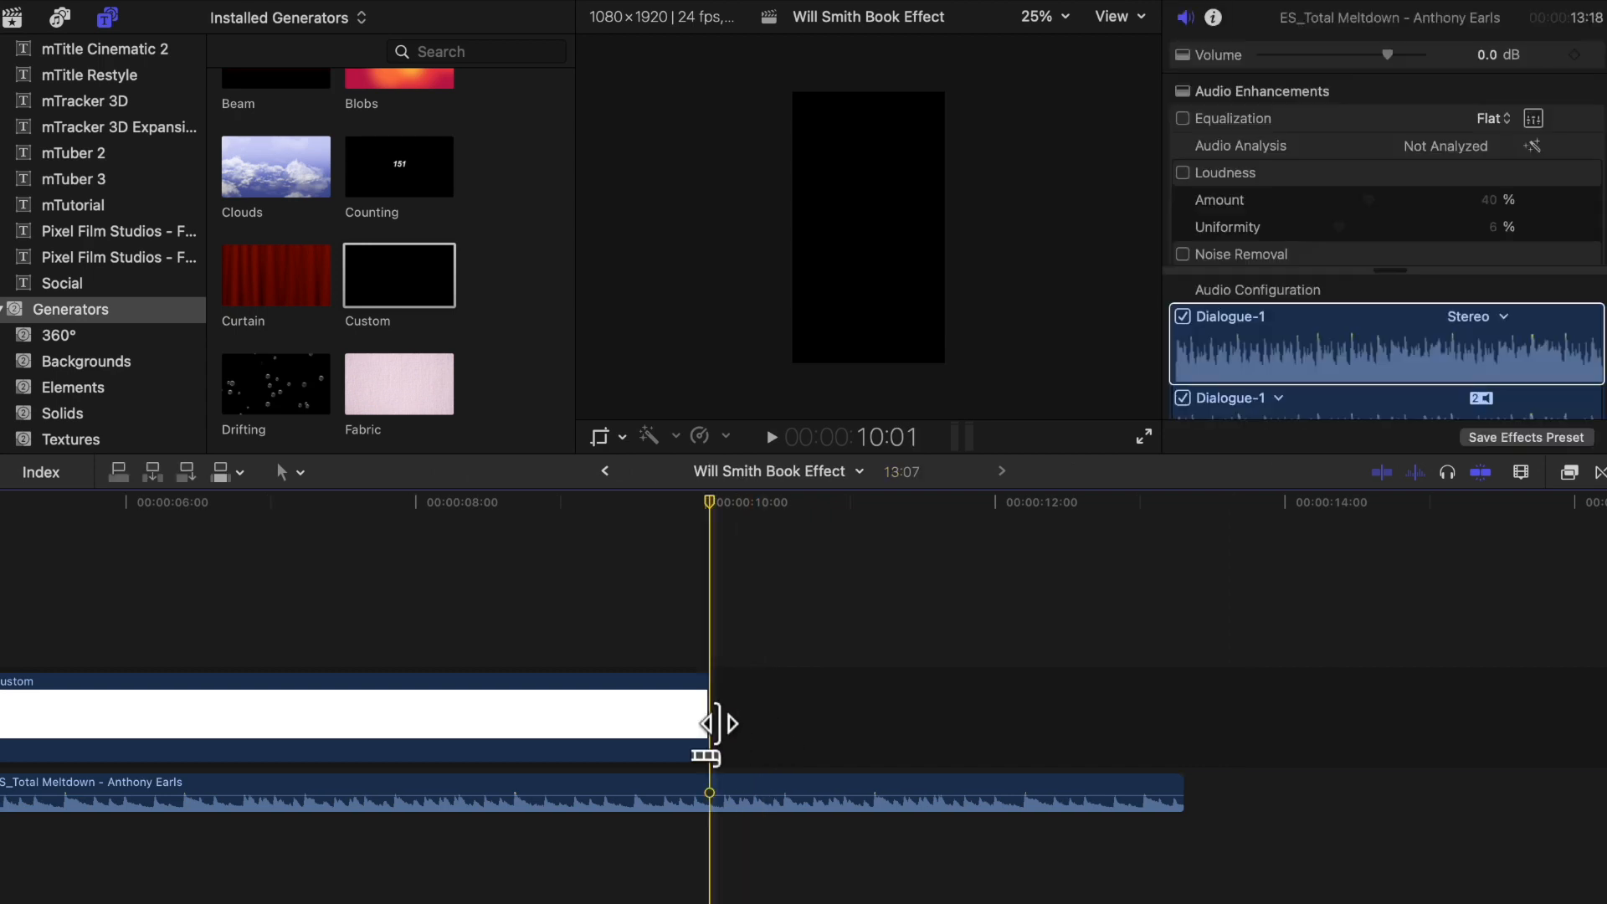
pyautogui.moveTo(710, 718); pyautogui.dragTo(1180, 718)
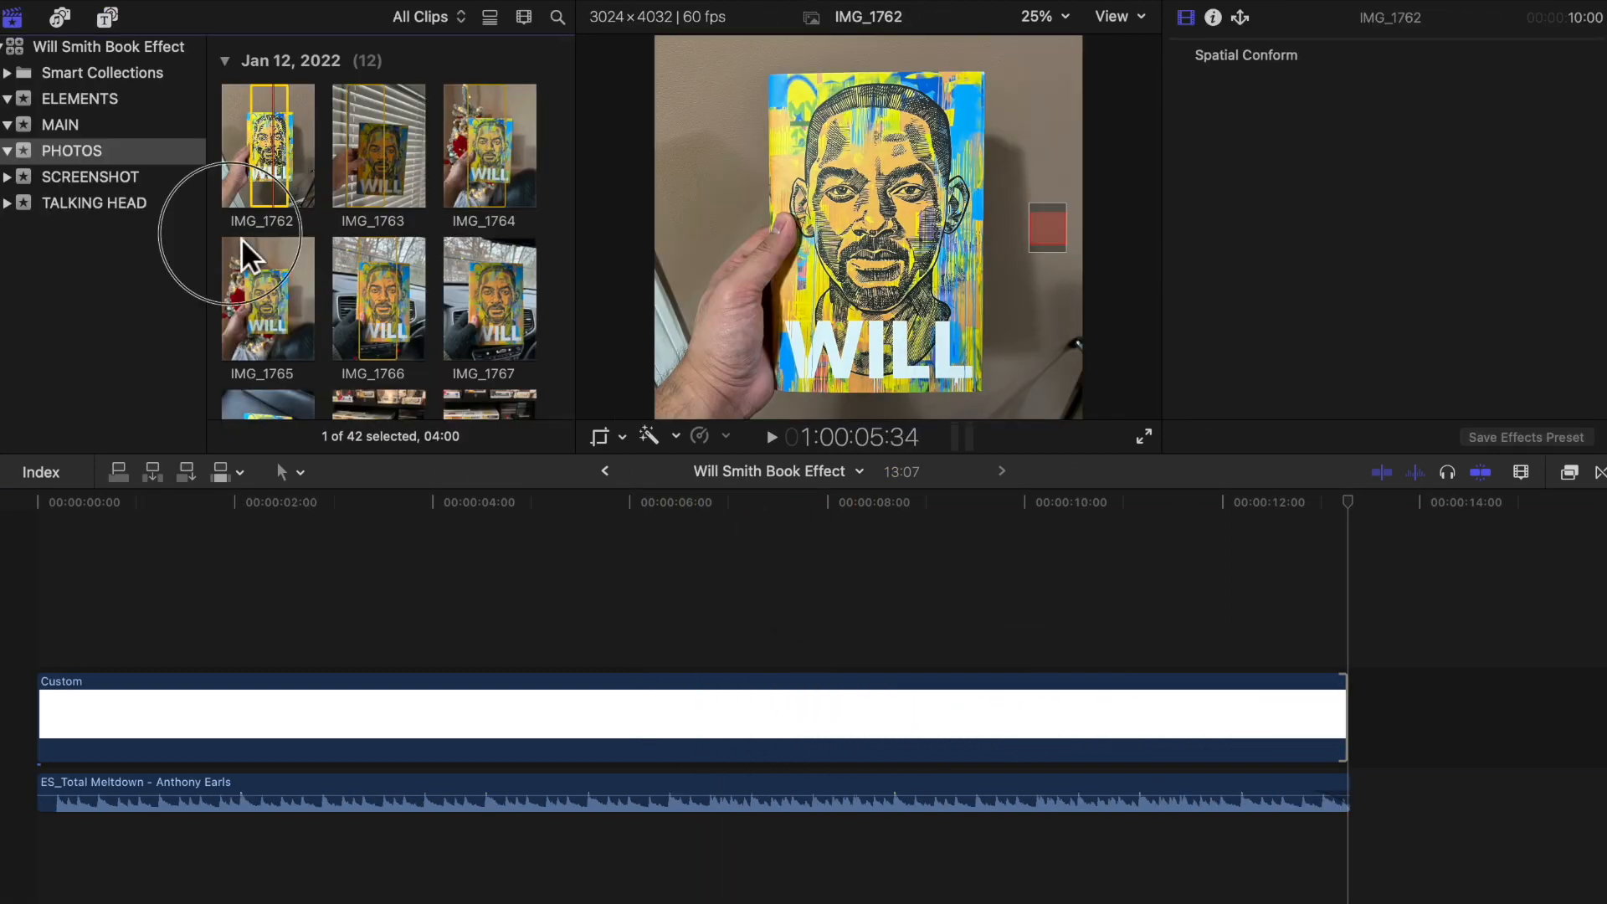
# - Place IMG_1762 from the PHOTOS collection above the Custom generator at the start and extend it to the end of the timeline
pyautogui.moveTo(241, 237); pyautogui.dragTo(51, 627)
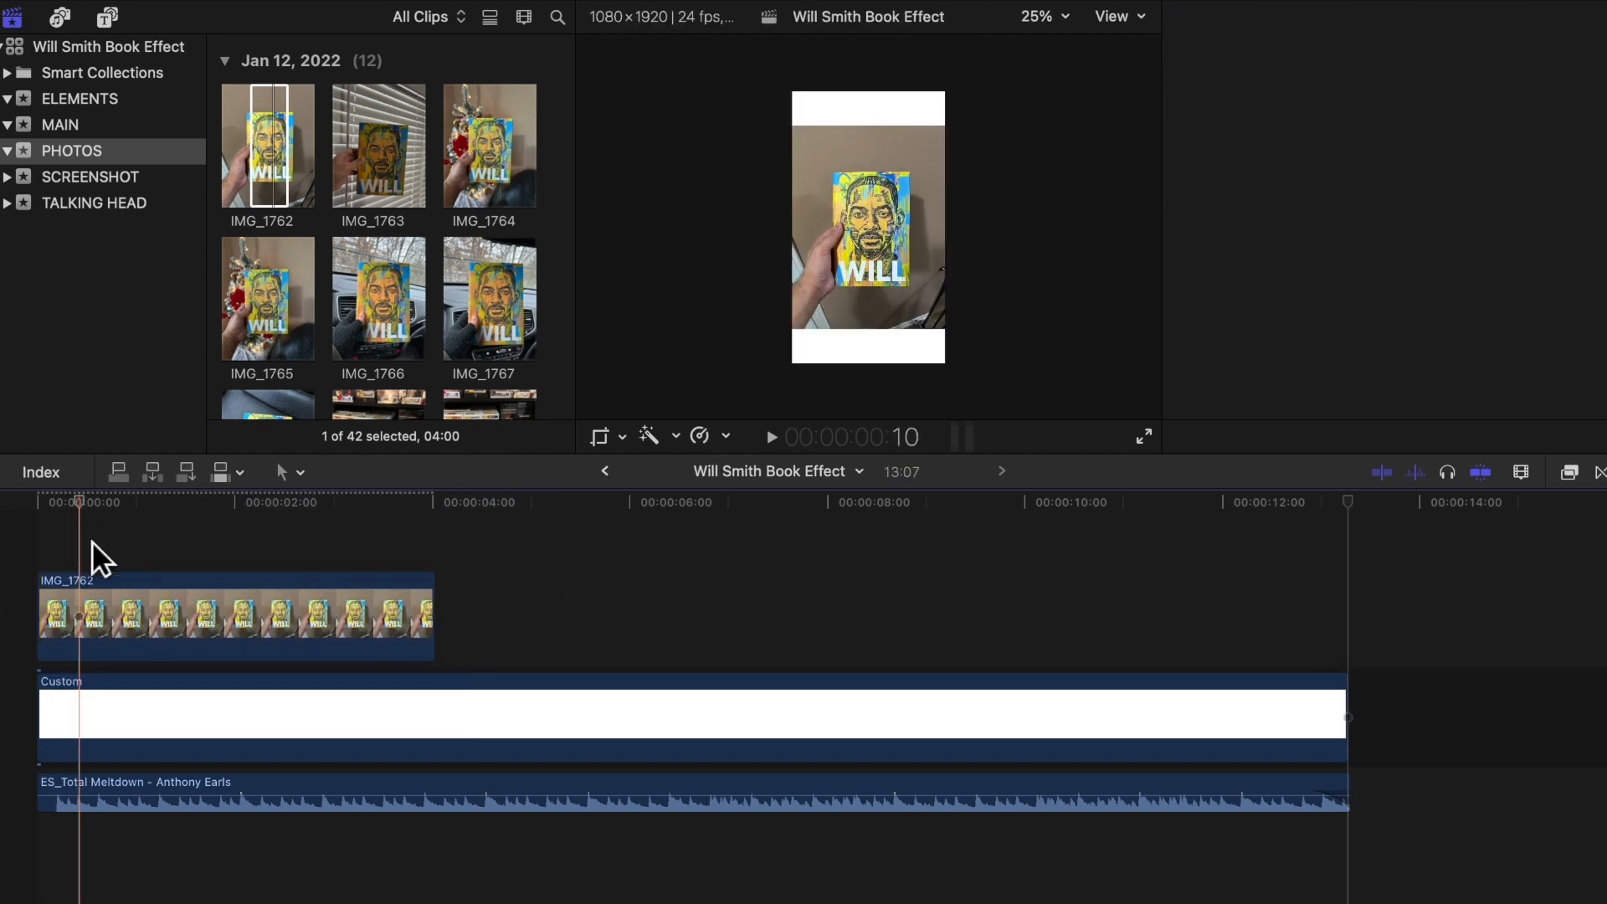
pyautogui.press('super+4')
pyautogui.moveTo(437, 629); pyautogui.dragTo(1359, 613)
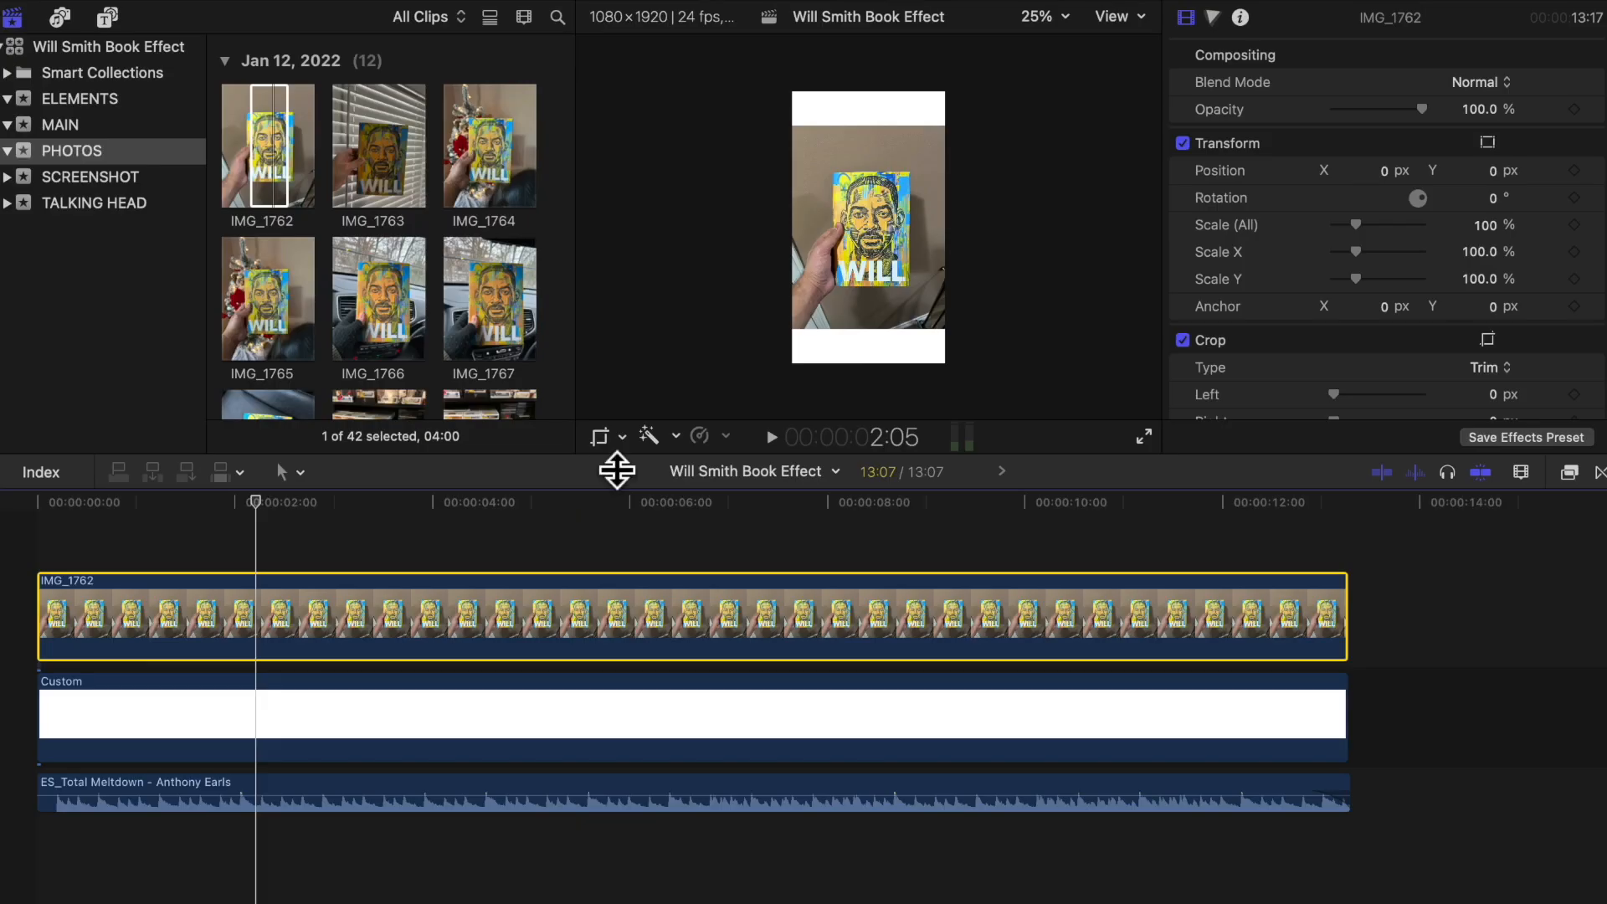
# - Transform IMG_1762, scaling it down to about 82.81% and nudging the book toward the frame's centre
pyautogui.click(624, 440)
pyautogui.click(665, 465)
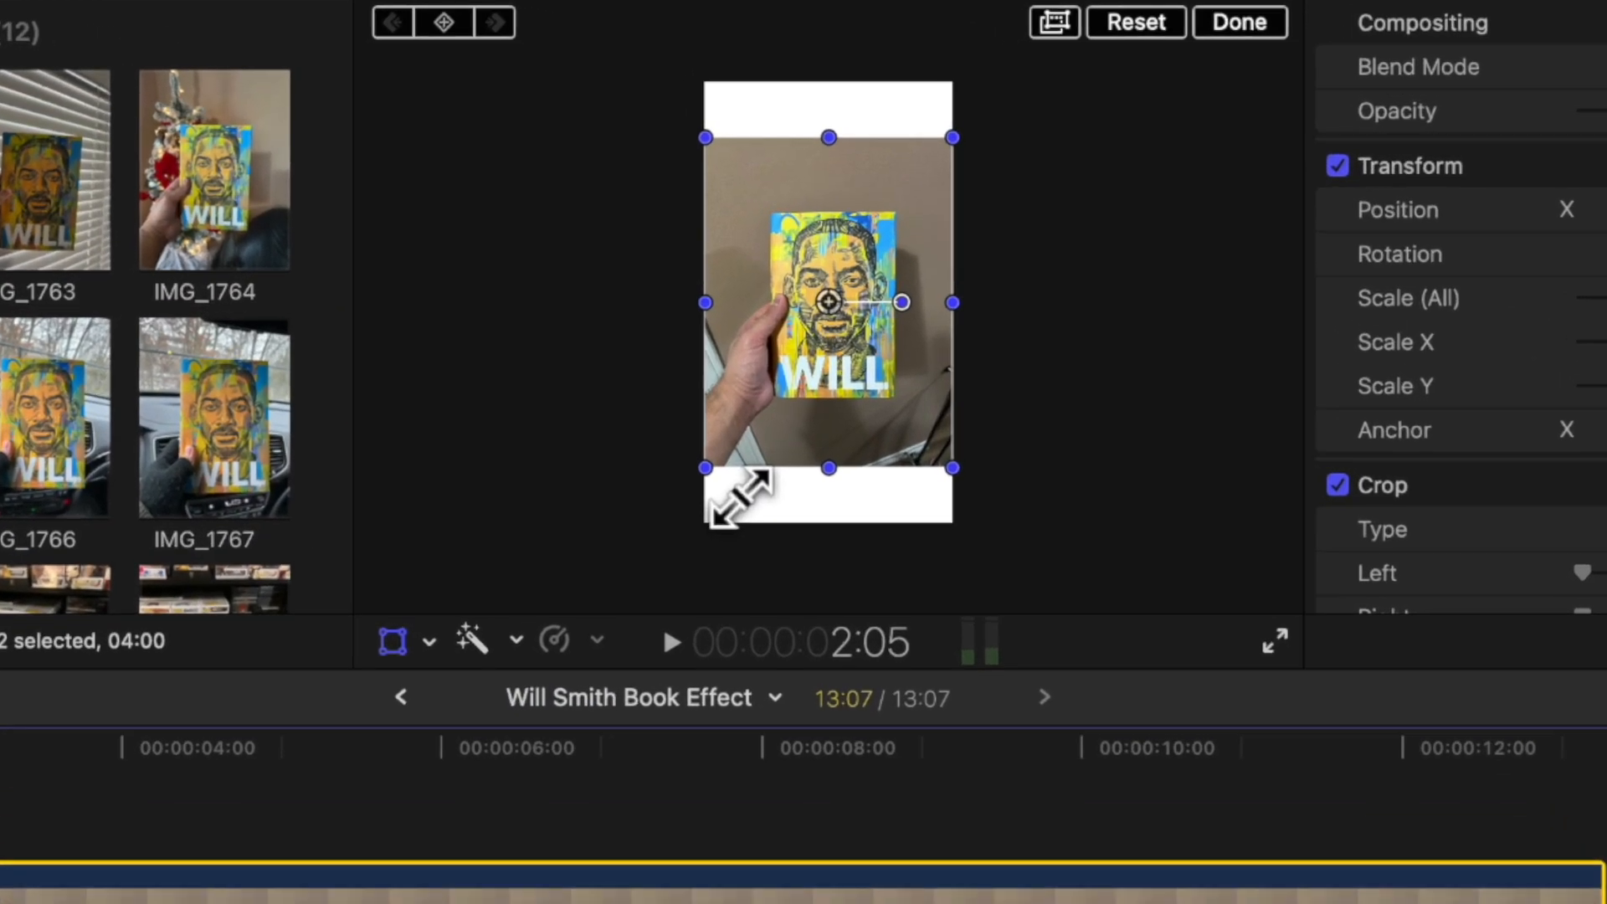
pyautogui.moveTo(706, 468); pyautogui.dragTo(727, 441)
pyautogui.moveTo(849, 433); pyautogui.dragTo(846, 439)
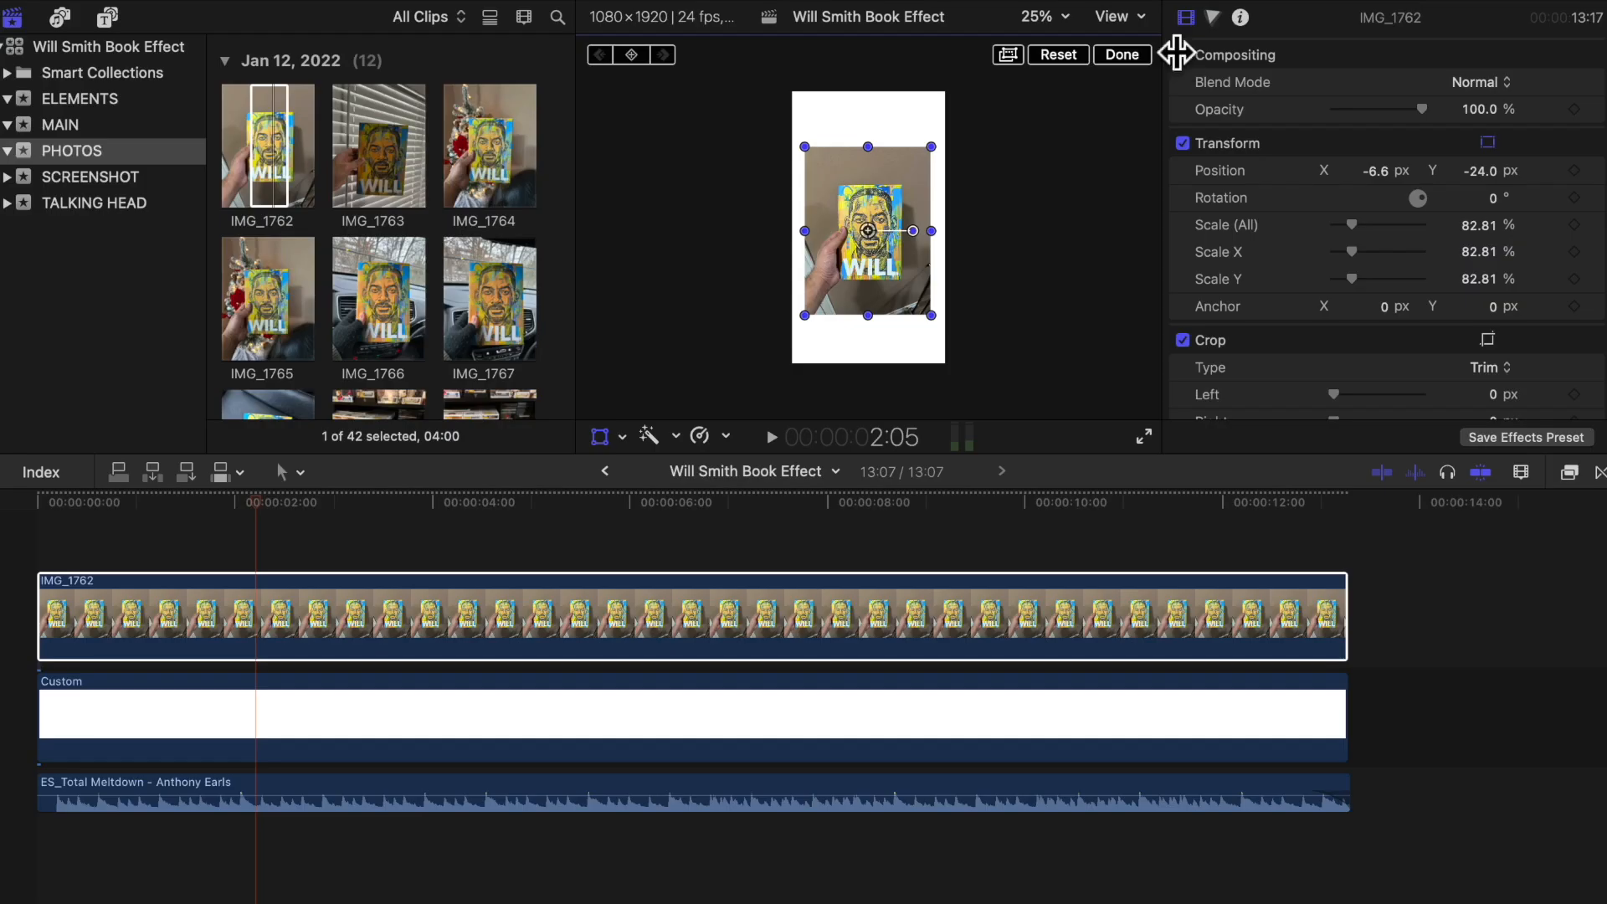
# - Show the horizon overlay in the viewer and align IMG_1762 to it at about X -6.6 px, Y -40.6 px
pyautogui.click(1147, 20)
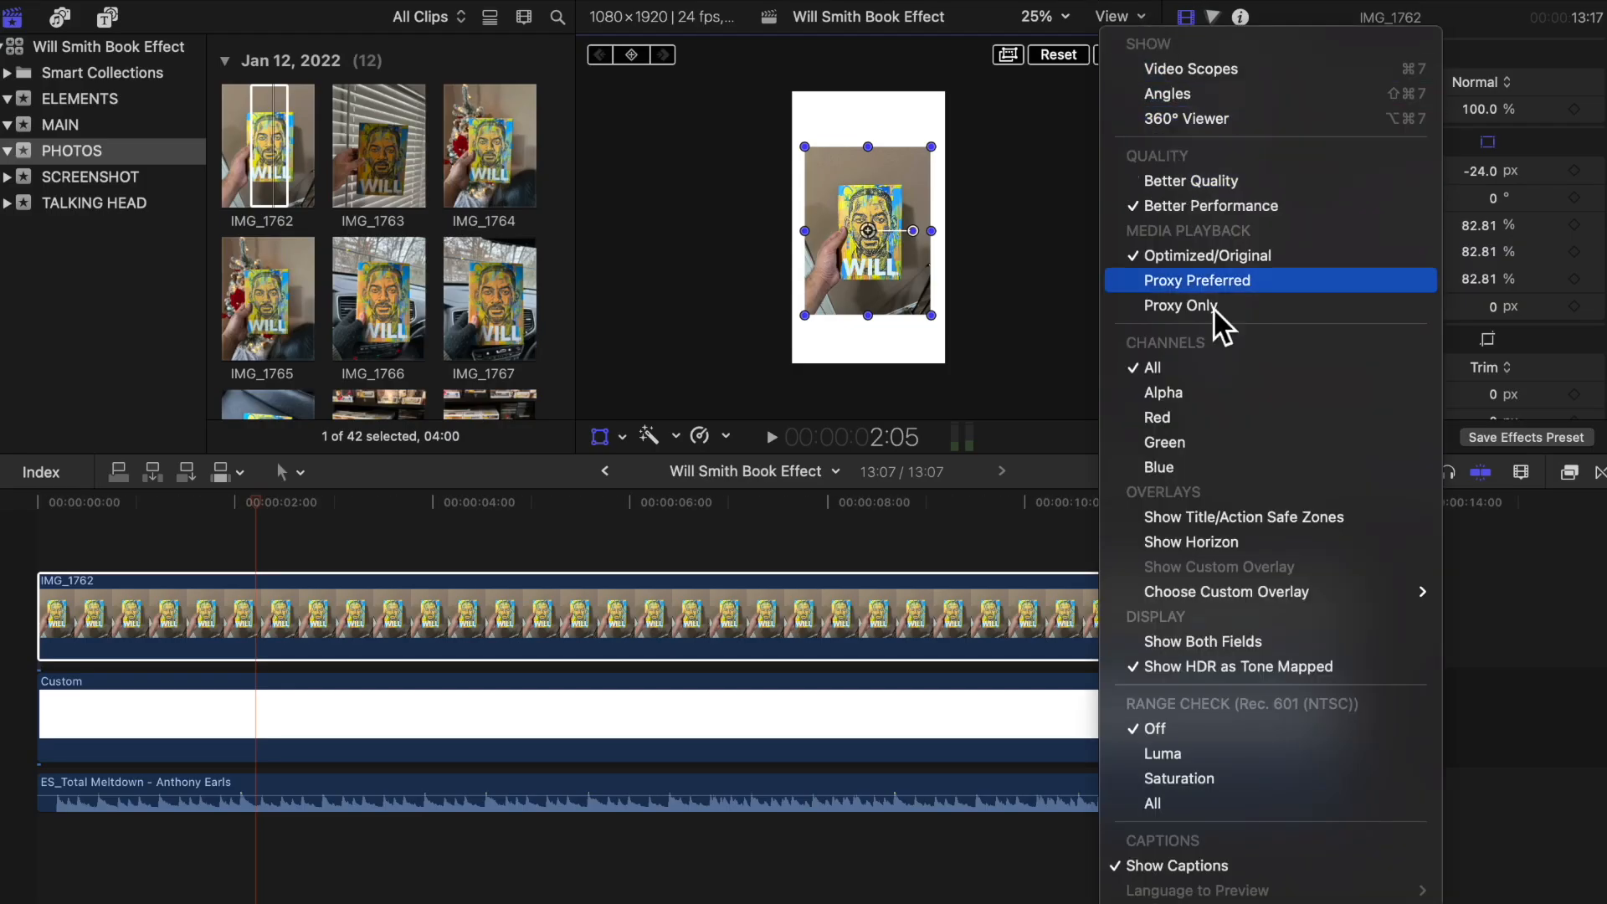
pyautogui.click(1212, 540)
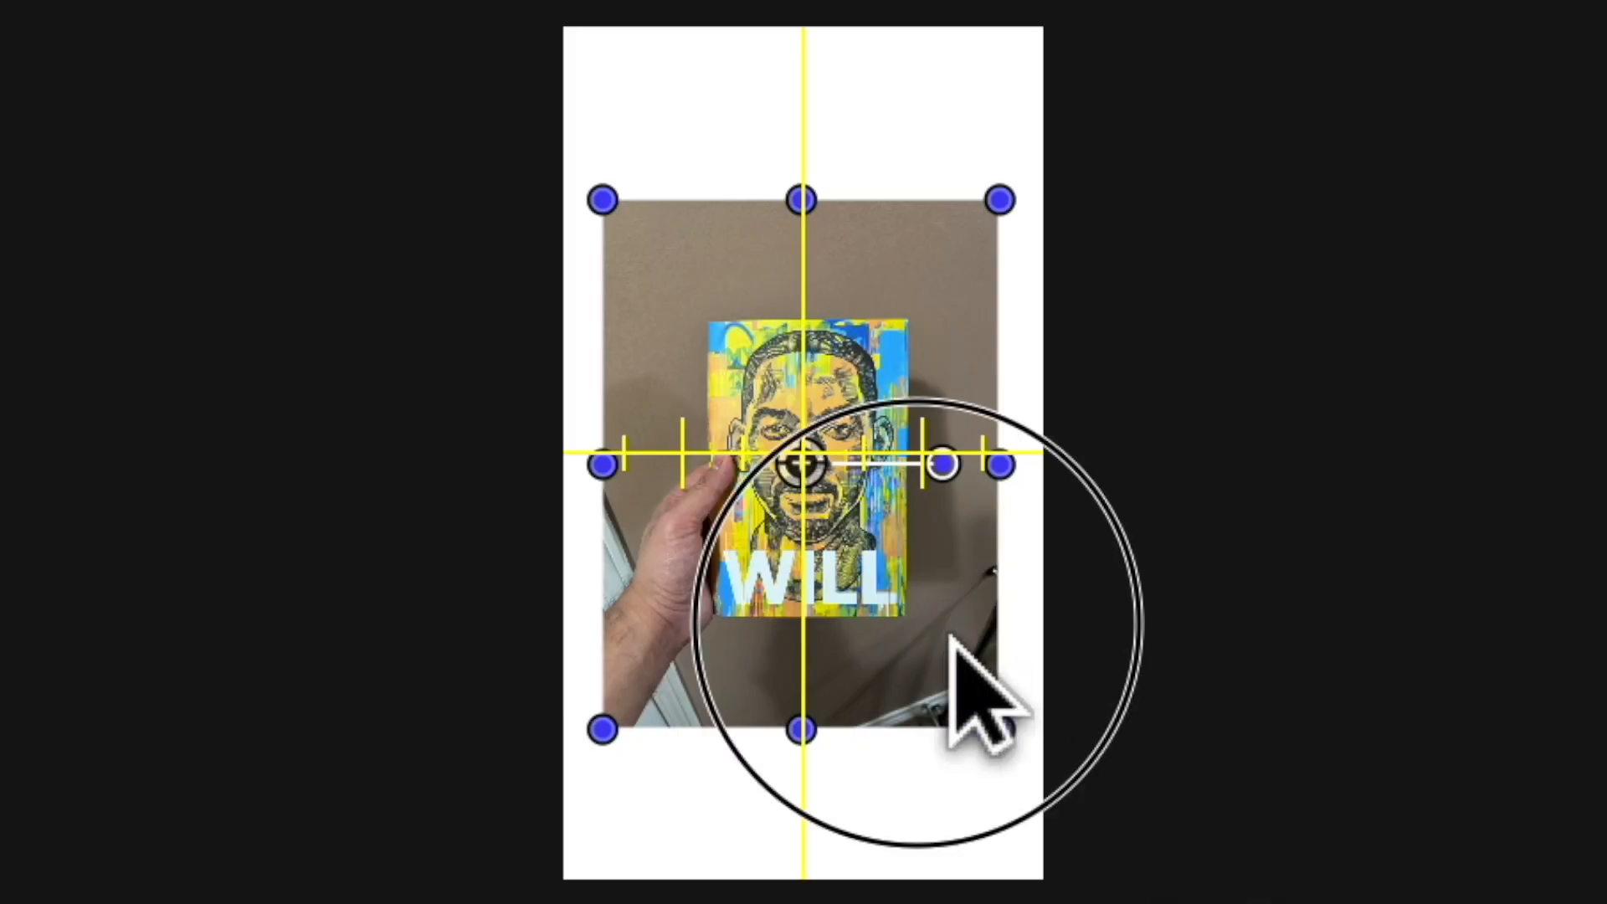
pyautogui.moveTo(950, 636); pyautogui.dragTo(950, 643)
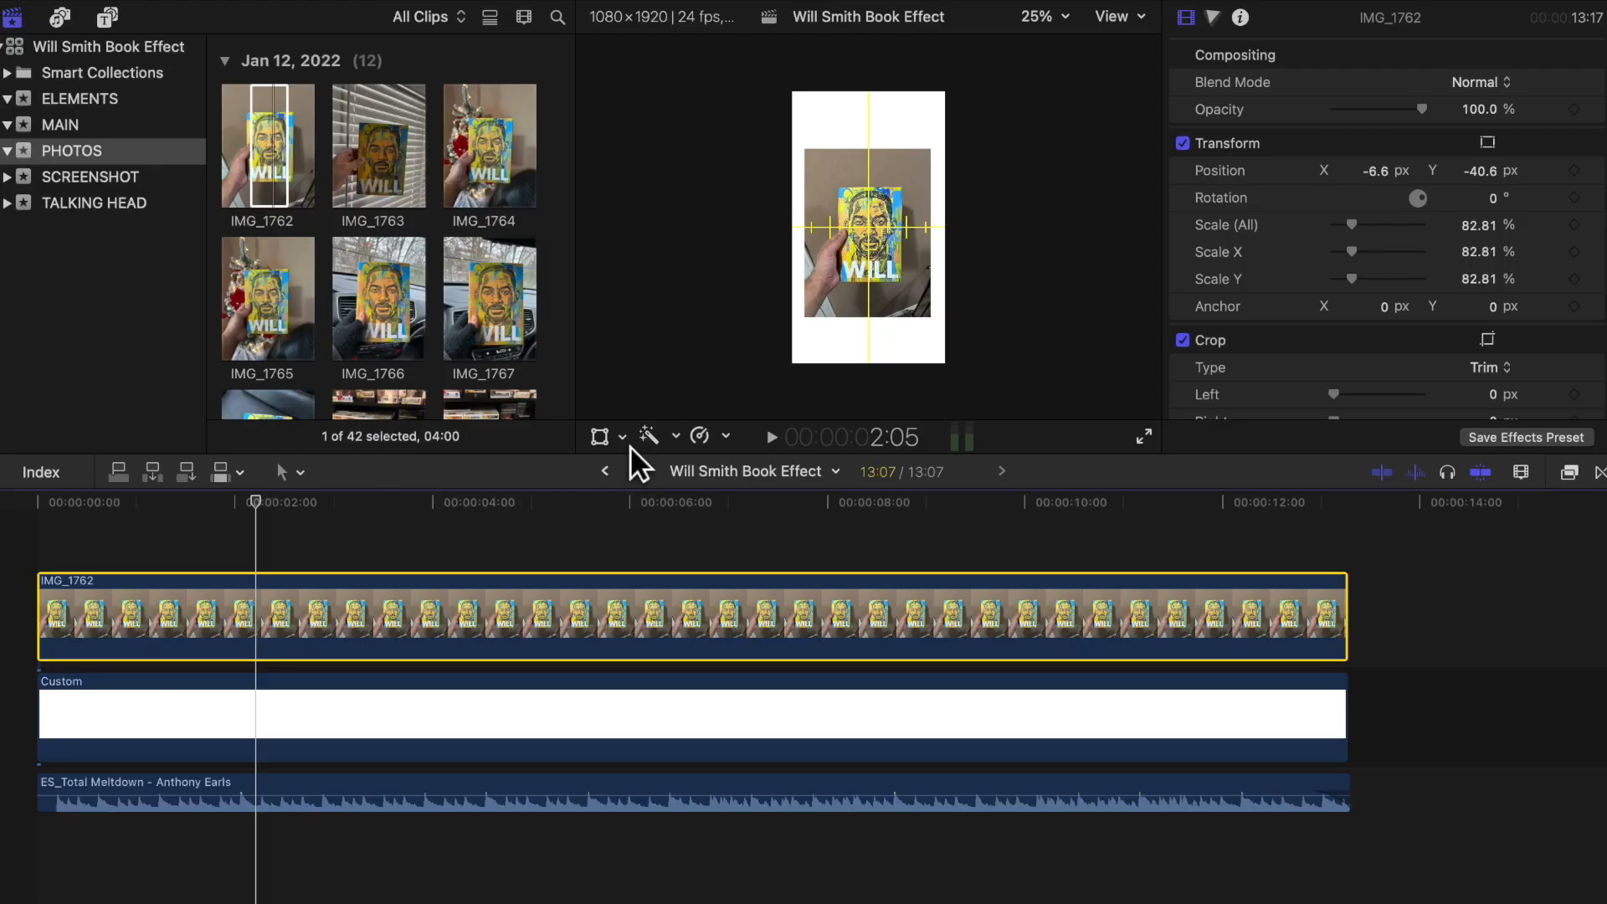
# - Trim IMG_1762's edges around the book, about 185 px off its left side, and enlarge the photo to about 95.6%
pyautogui.click(627, 440)
pyautogui.click(548, 758)
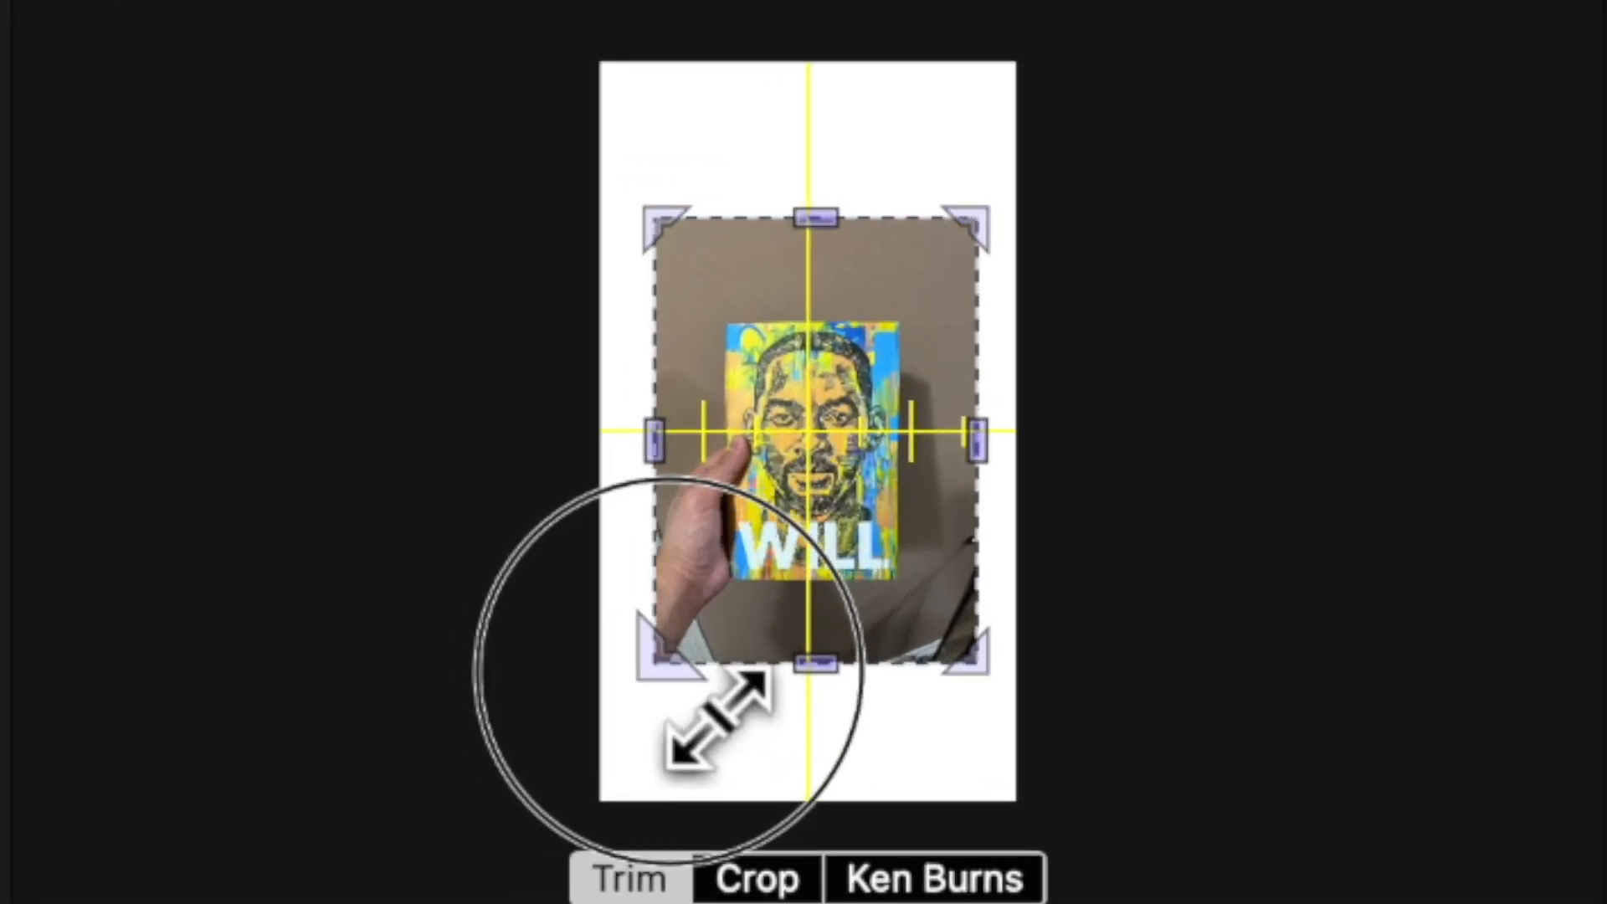
pyautogui.moveTo(1022, 269); pyautogui.dragTo(1002, 281)
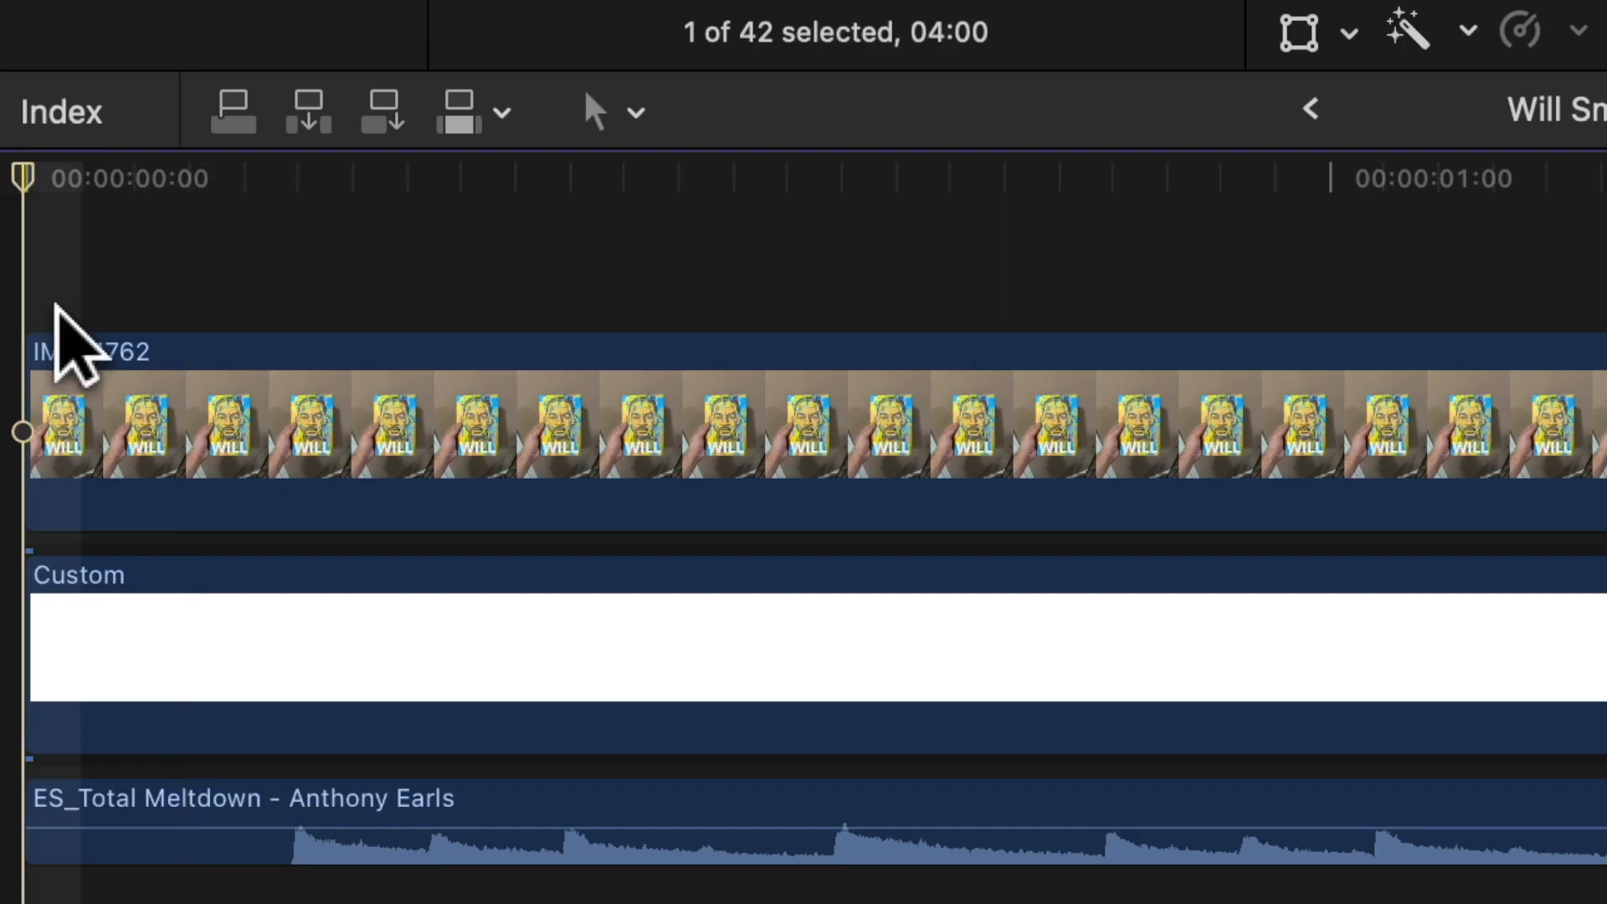
# - Add IMG_1763 on top of IMG_1762, starting three frames from the beginning of the timeline
pyautogui.hscroll(-1, 28, 285)
pyautogui.press('Right')
pyautogui.press('Right')
pyautogui.press('Right')
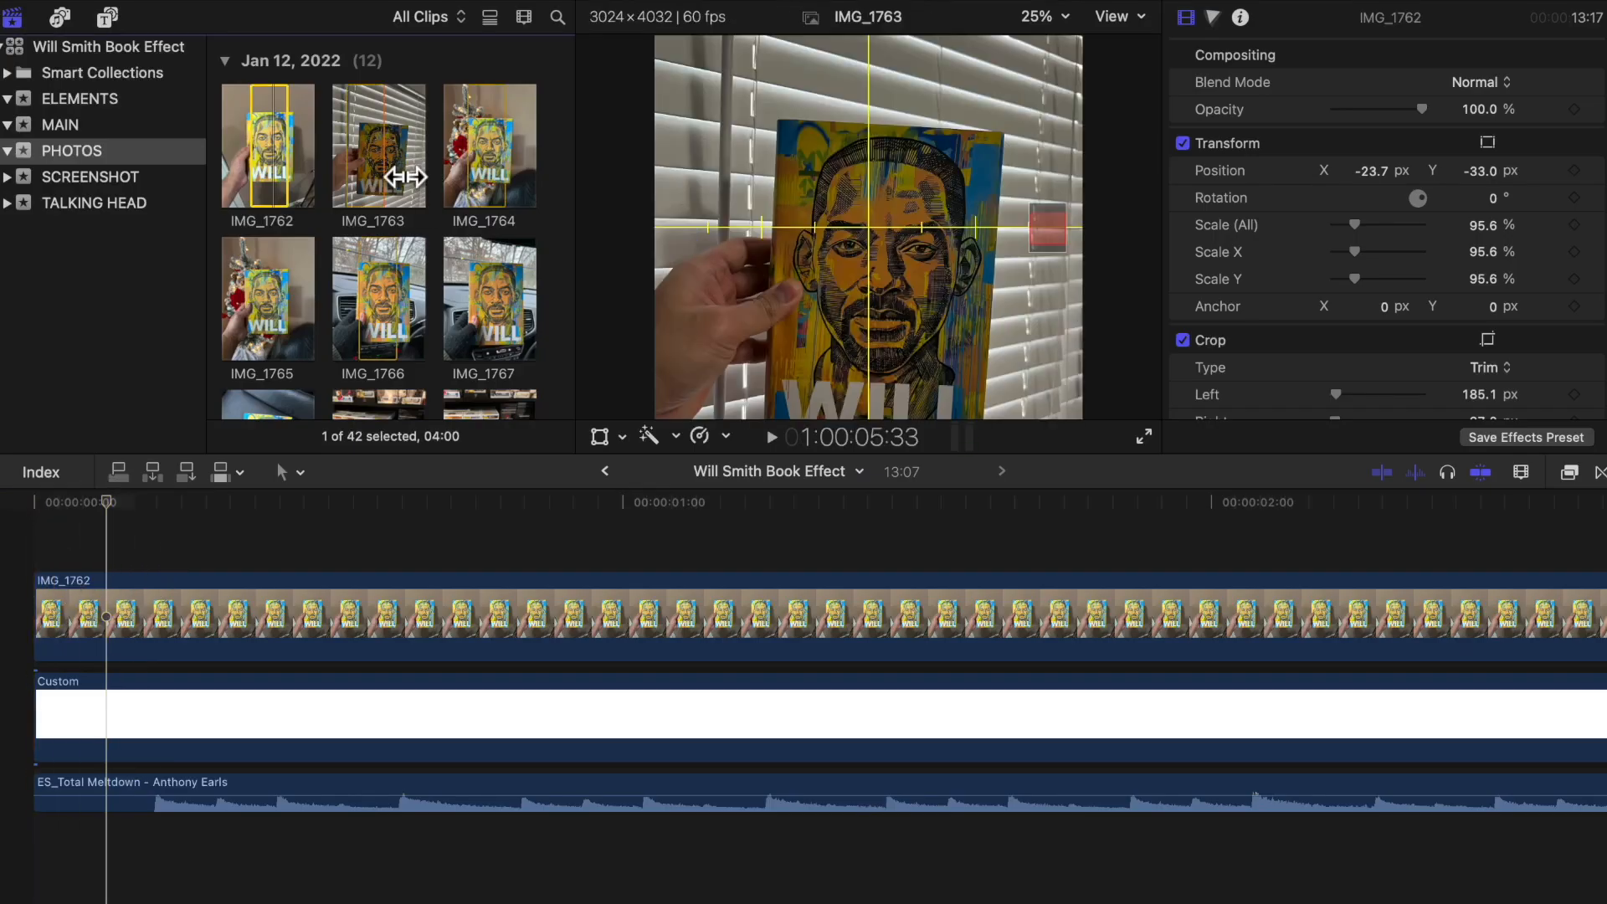
pyautogui.moveTo(385, 171); pyautogui.dragTo(122, 536)
pyautogui.click(97, 545)
pyautogui.scroll(3, 97, 545)
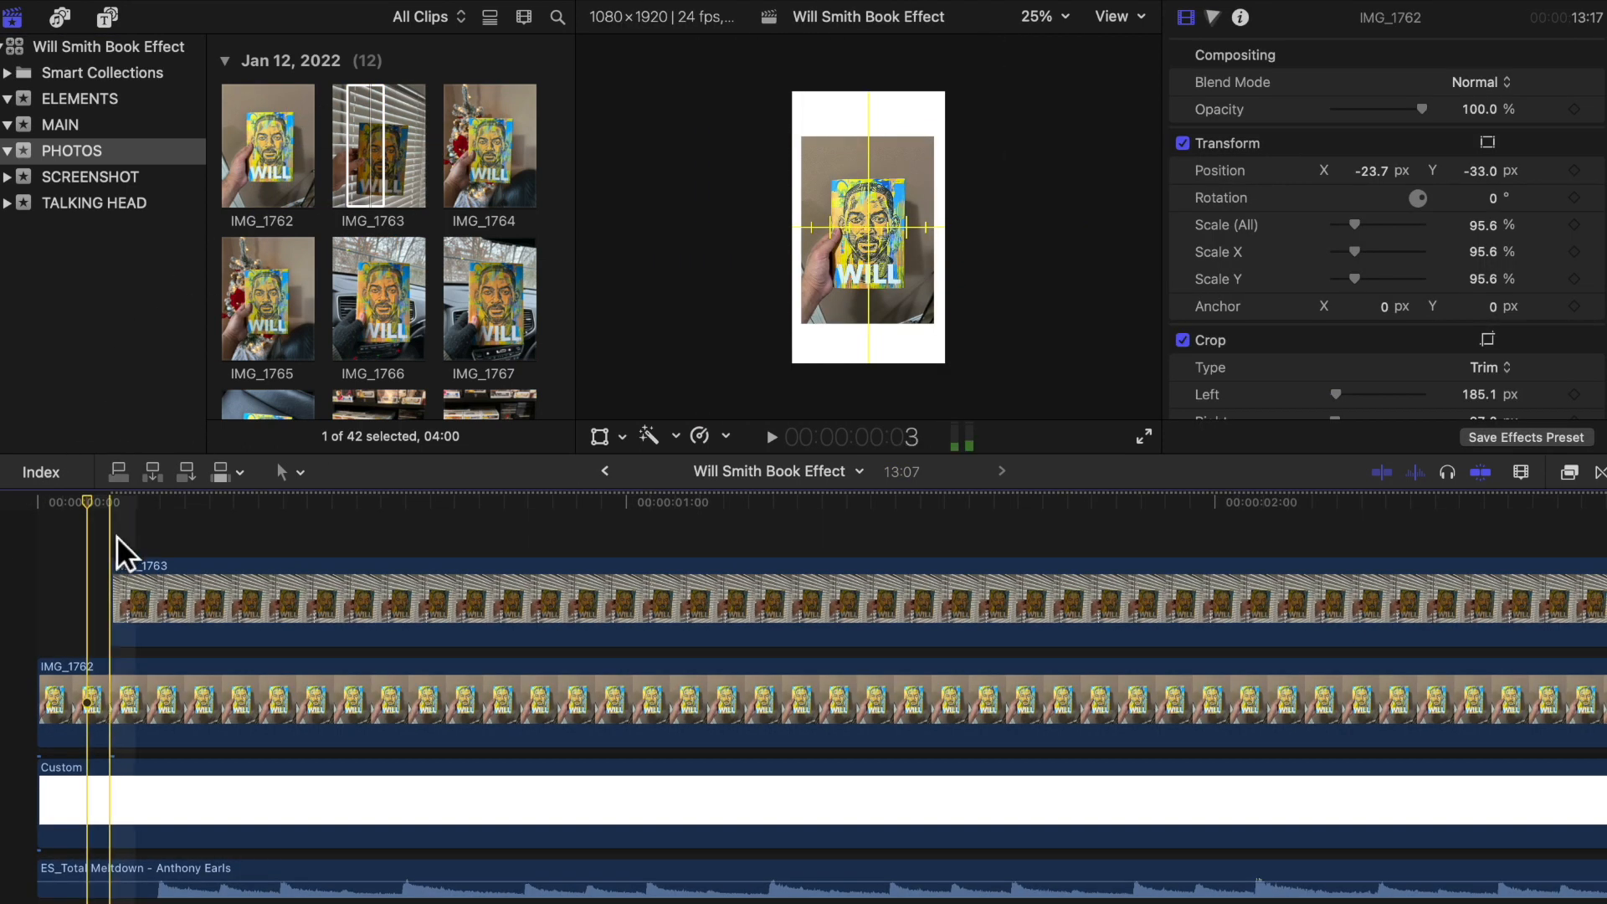
# - Lower the opacity of IMG_1763 to about 32.2% at its first frame
pyautogui.click(124, 533)
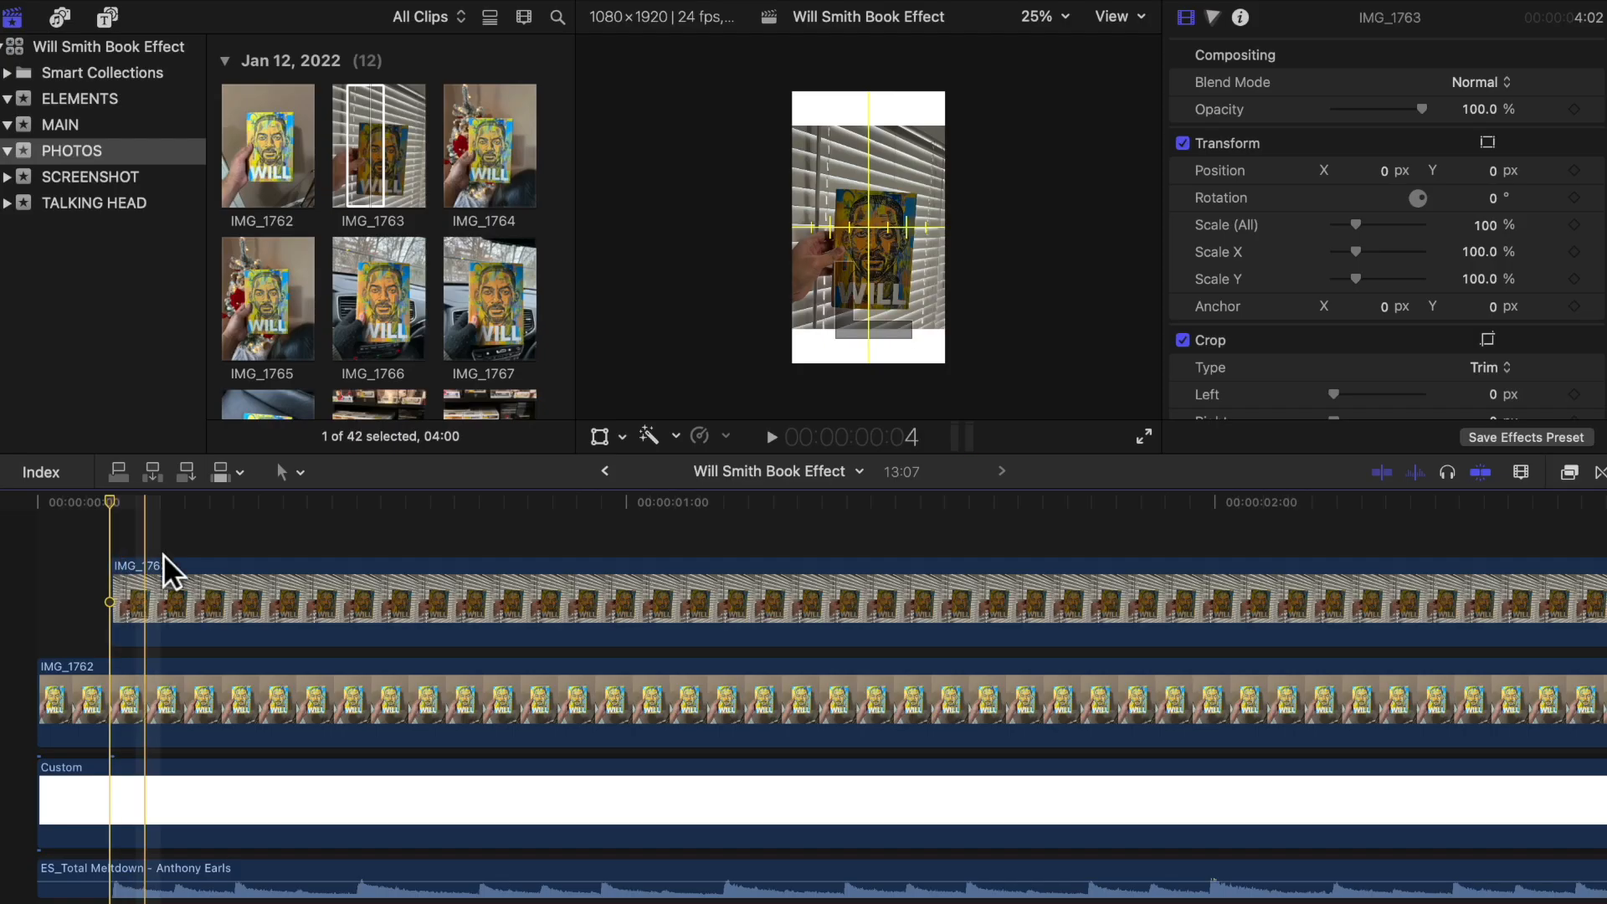
pyautogui.click(176, 585)
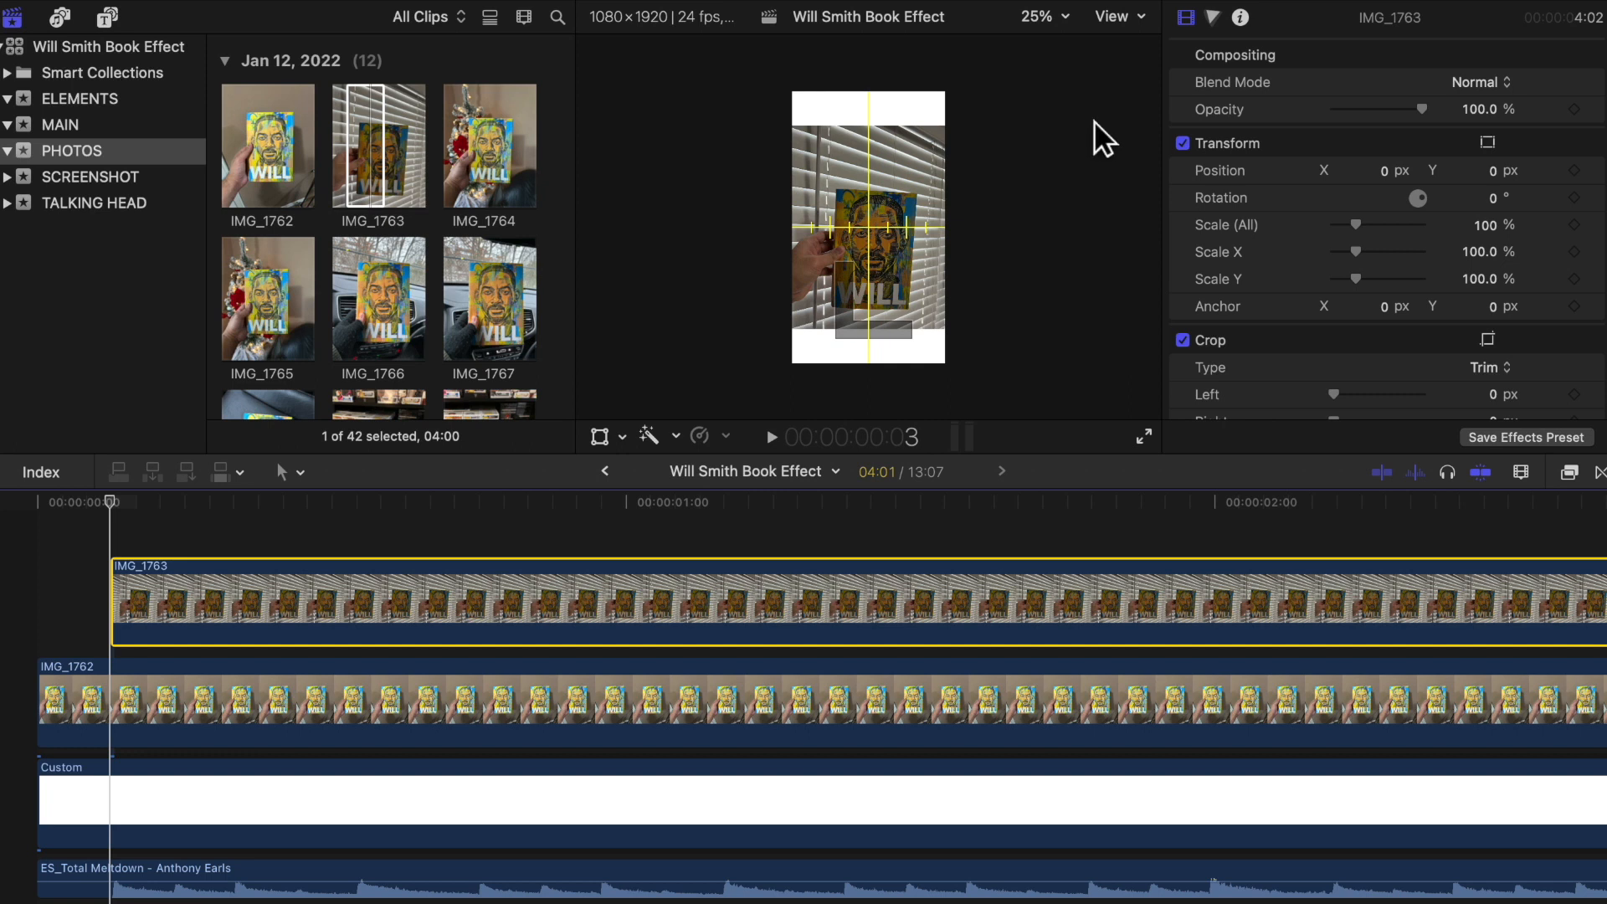
pyautogui.moveTo(1433, 109); pyautogui.dragTo(1372, 121)
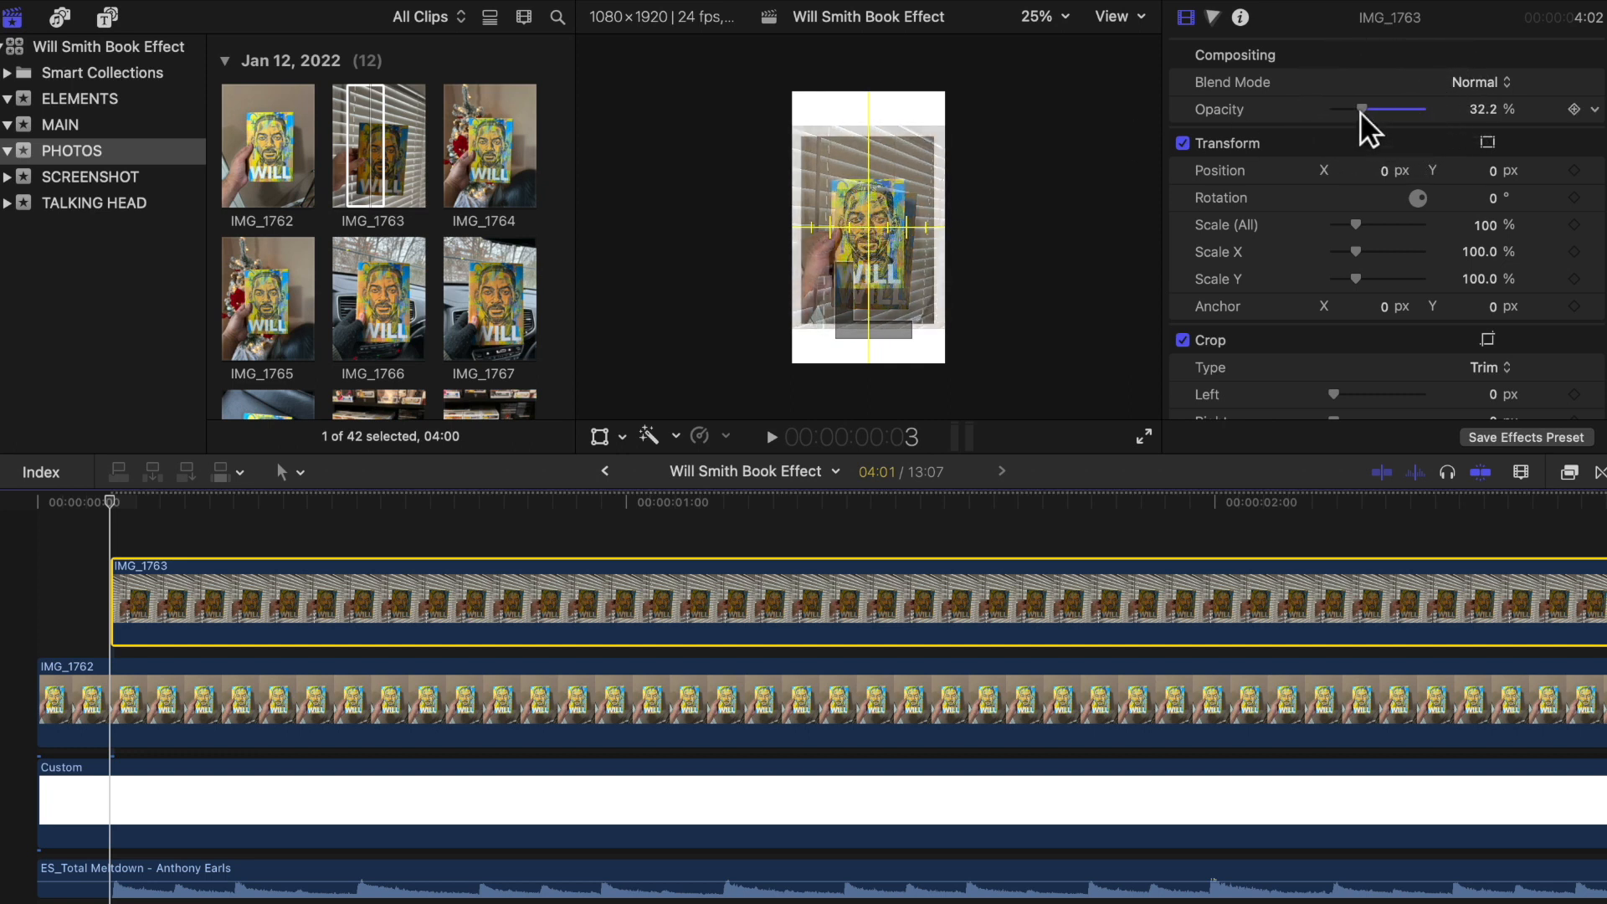
# - Match IMG_1763's book to the one beneath by scaling the photo to 97% and moving it to about X -45.9 px, Y 106.5 px
pyautogui.click(608, 440)
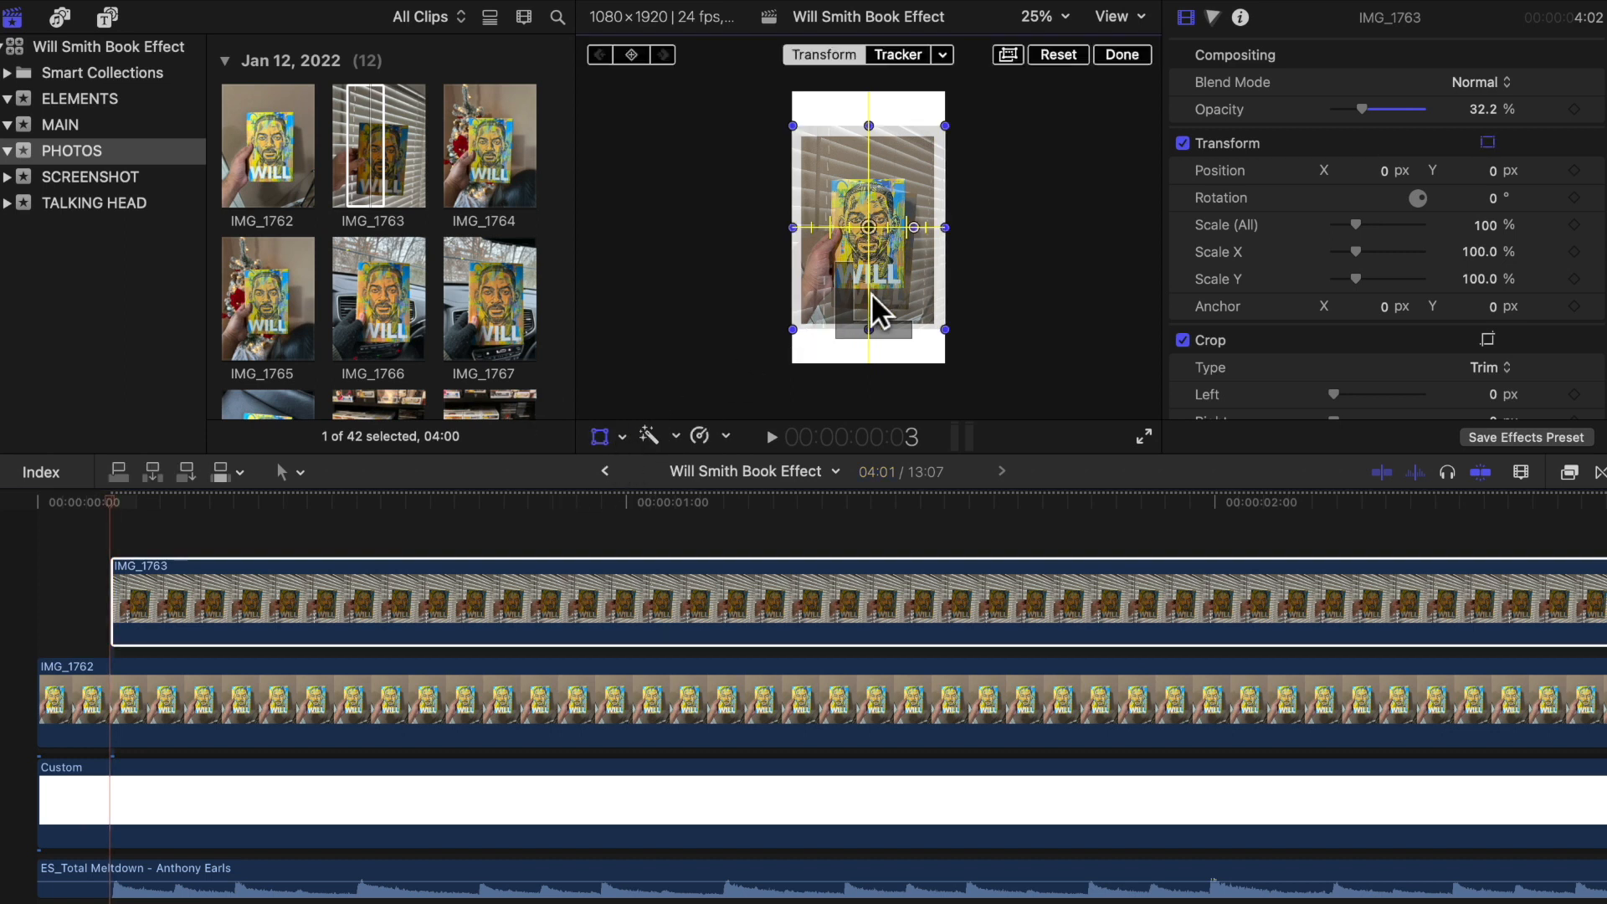
pyautogui.moveTo(892, 291); pyautogui.dragTo(891, 288)
pyautogui.click(1047, 16)
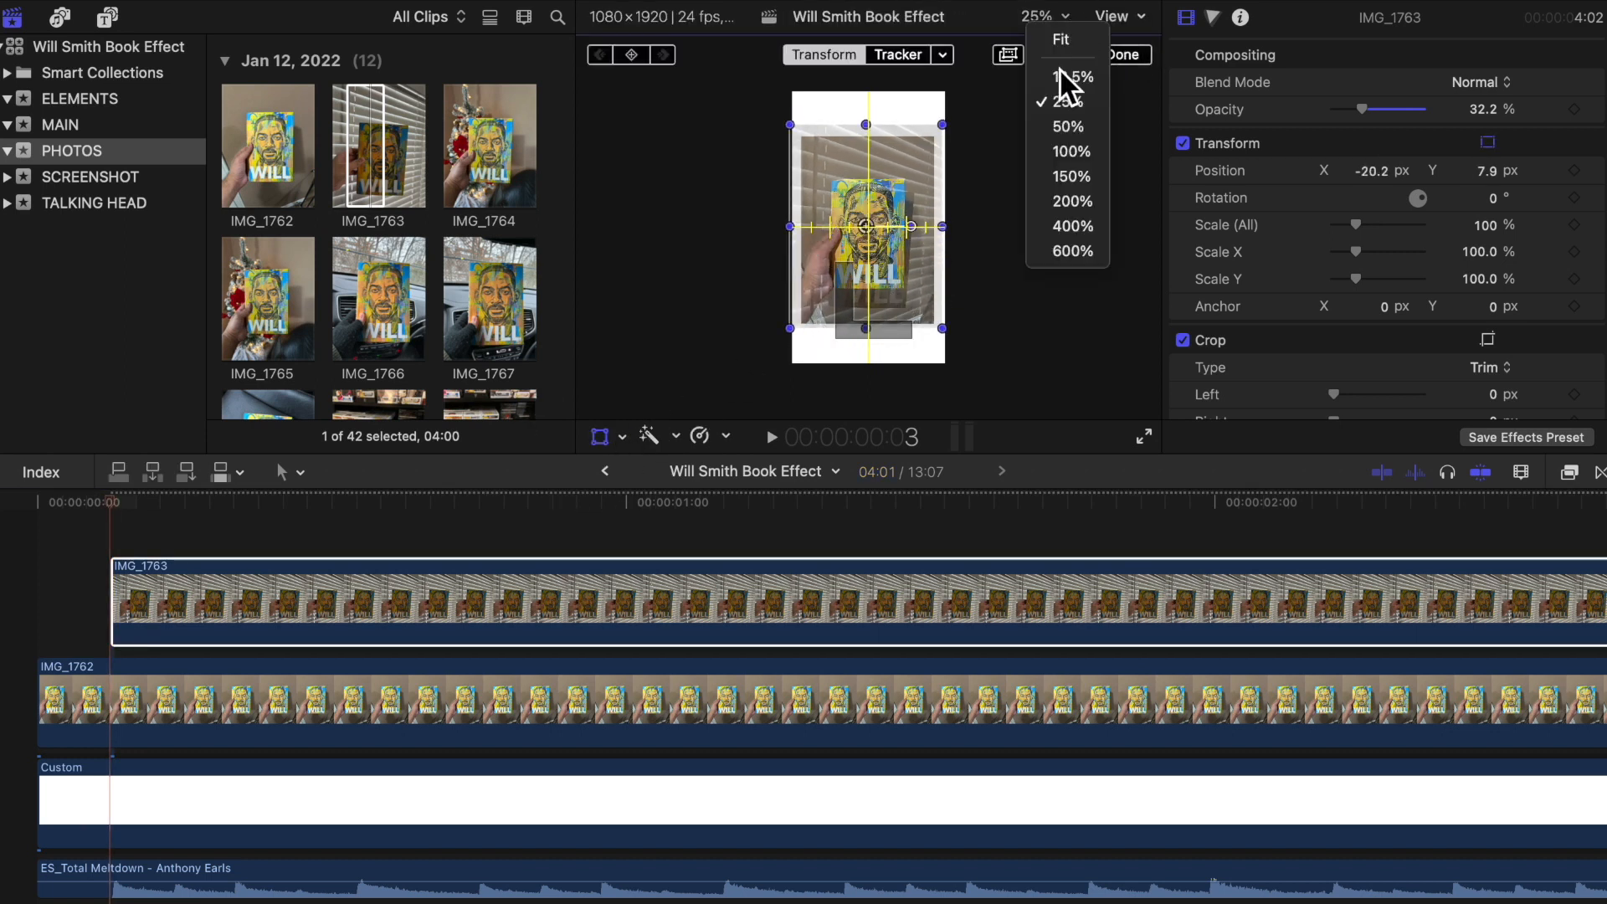
pyautogui.click(1075, 151)
pyautogui.moveTo(950, 255); pyautogui.dragTo(908, 270)
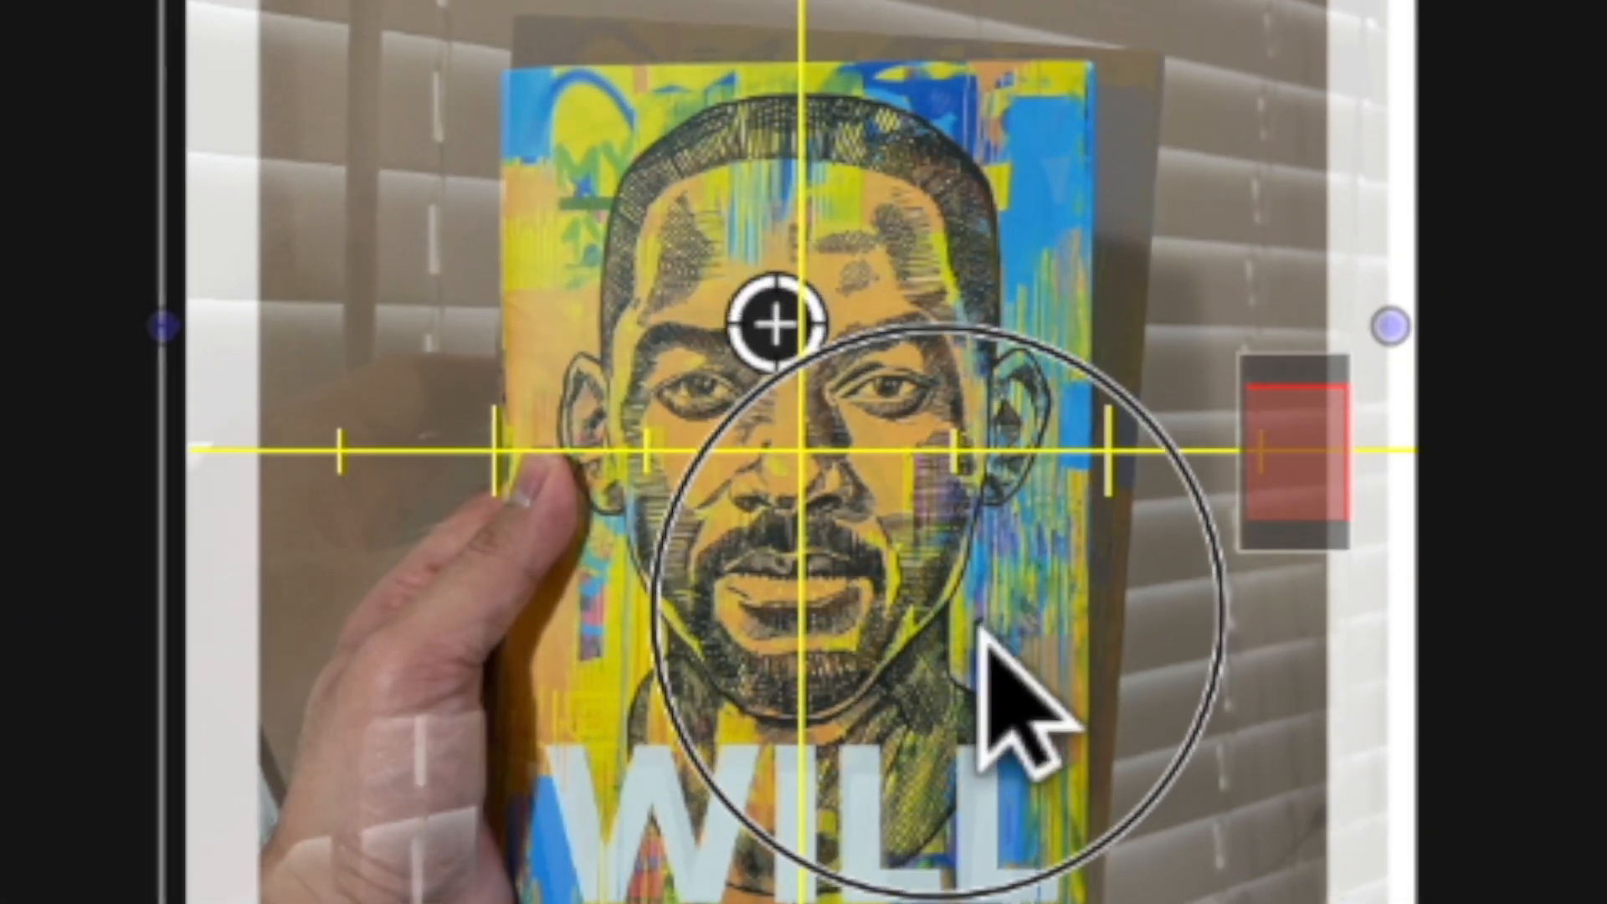
pyautogui.moveTo(981, 626); pyautogui.dragTo(927, 652)
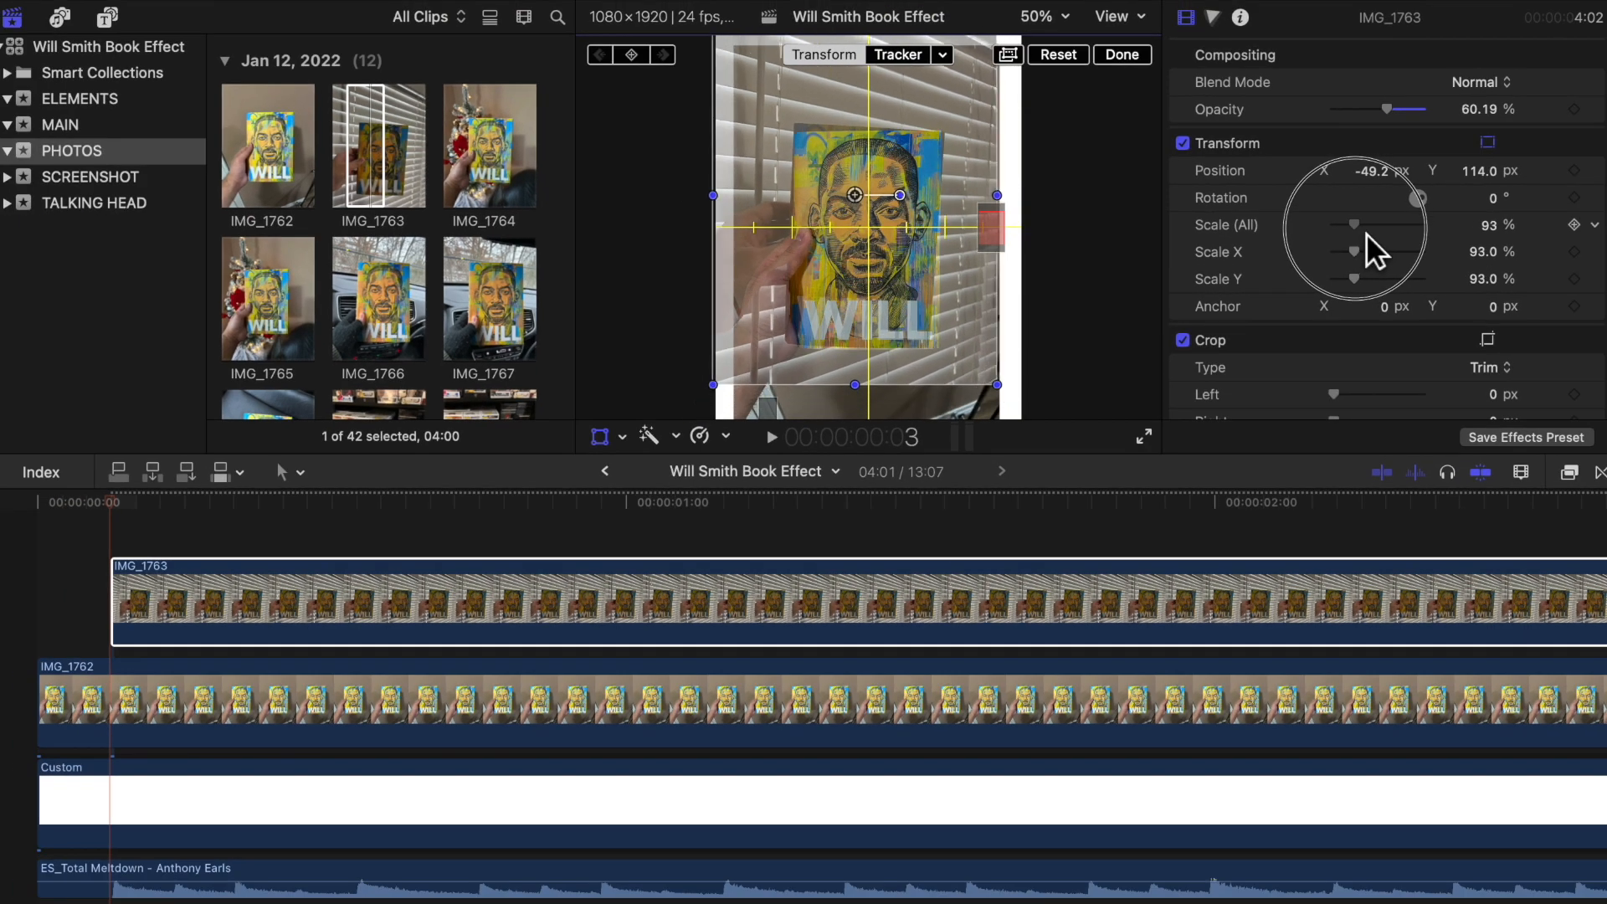
pyautogui.moveTo(1366, 233); pyautogui.dragTo(1367, 232)
pyautogui.moveTo(968, 334); pyautogui.dragTo(966, 337)
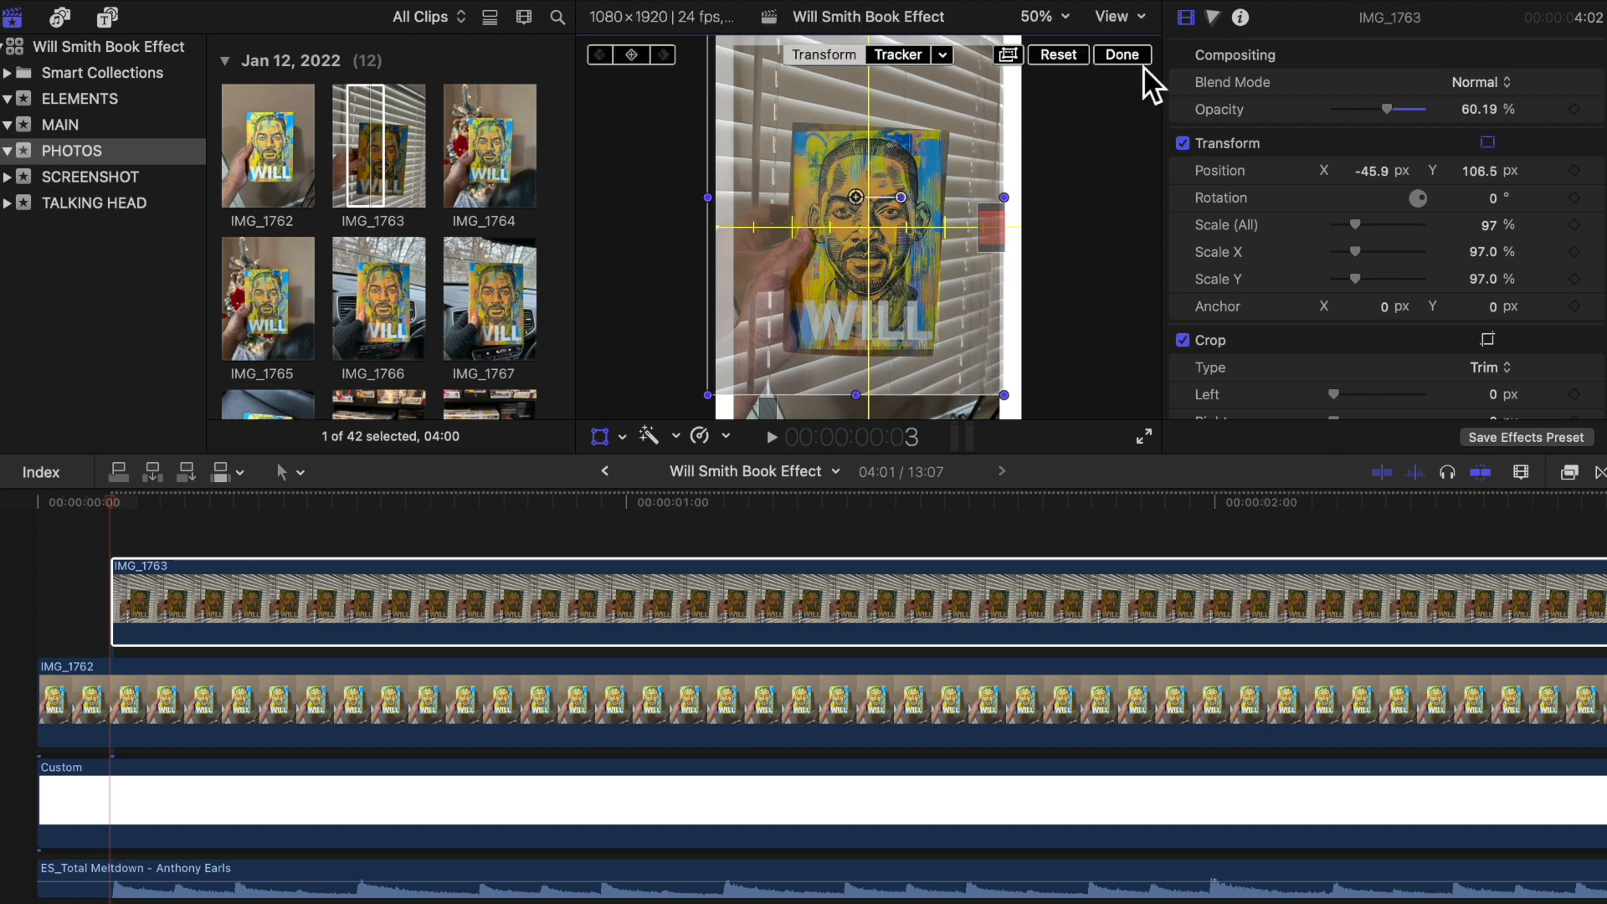
# - Restore IMG_1763's opacity to 100% and trim its edges around the book, cropping about 482 px from the left side
pyautogui.moveTo(1401, 117); pyautogui.dragTo(1489, 112)
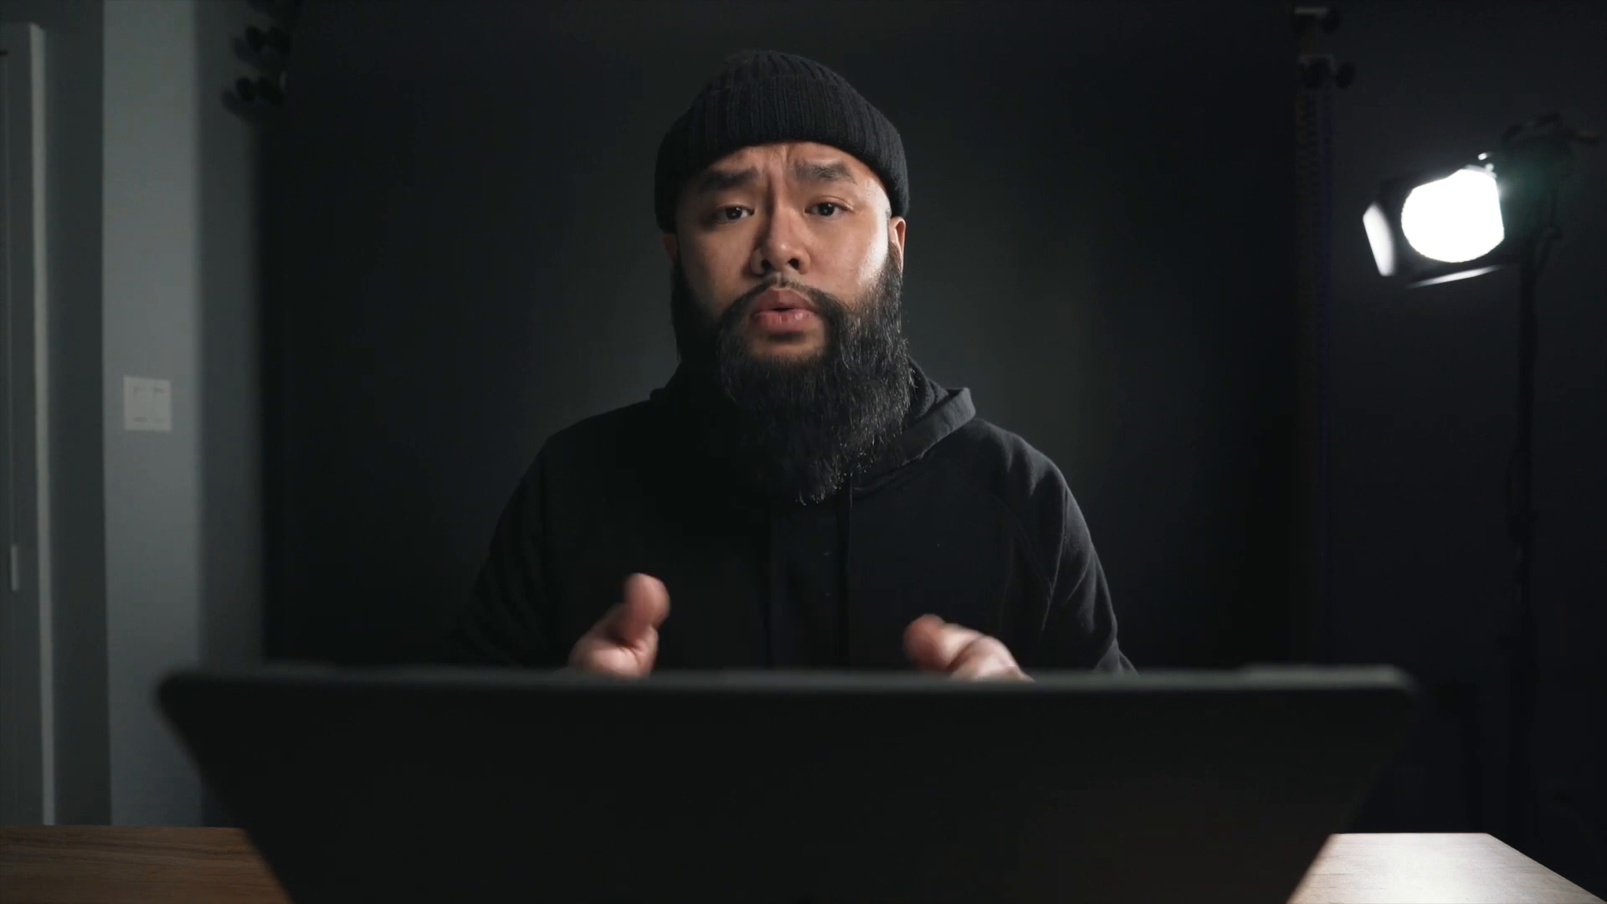
pyautogui.click(622, 436)
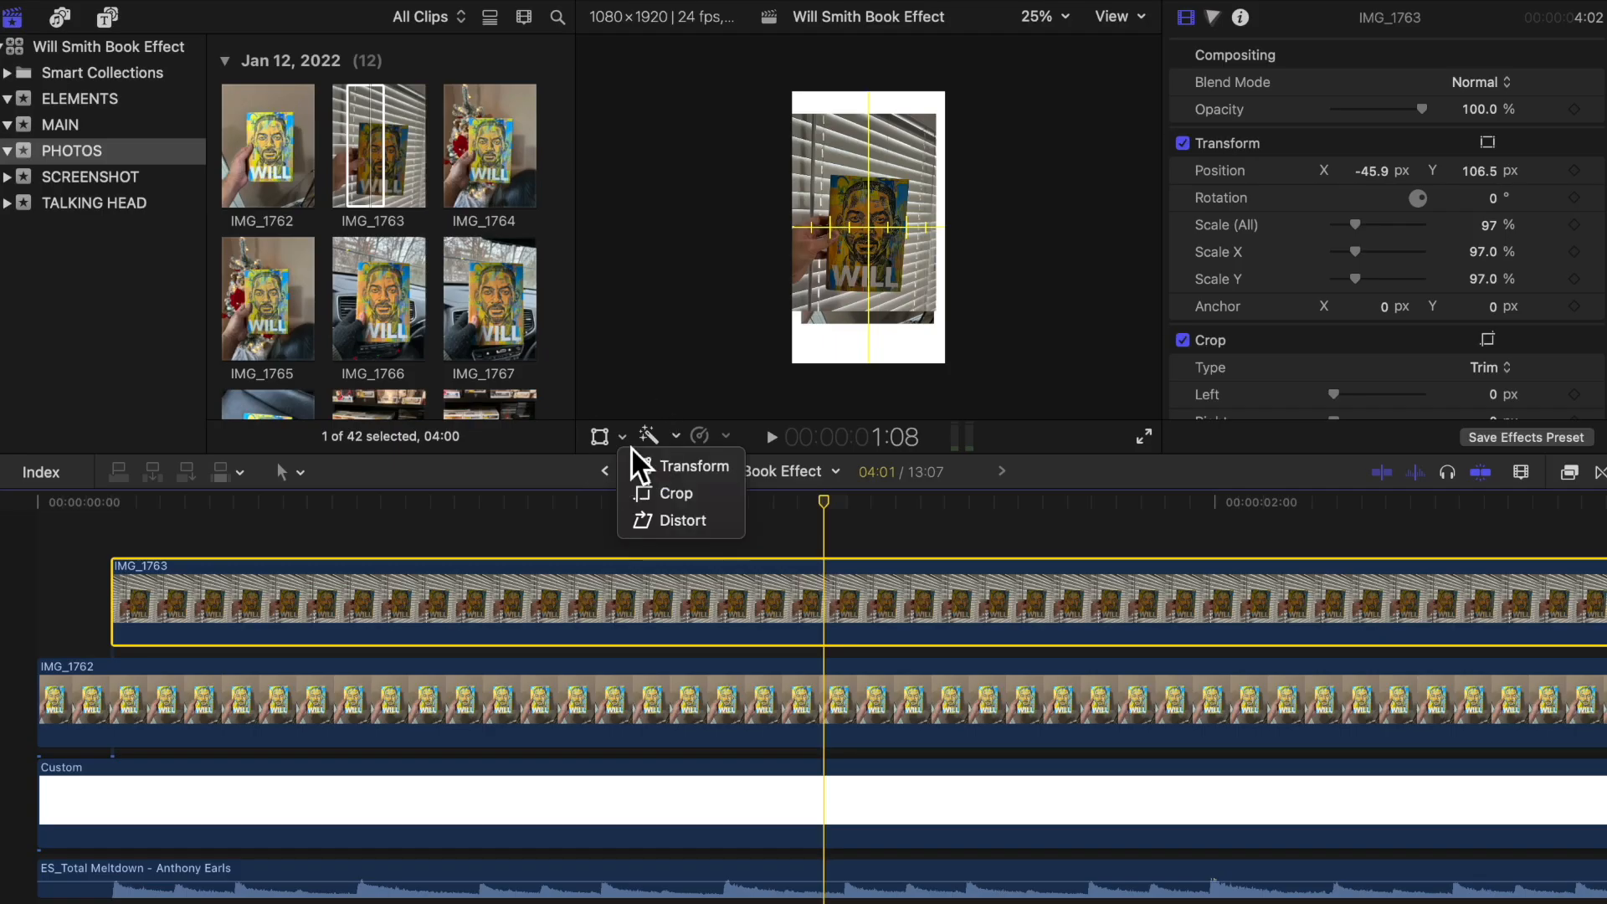
pyautogui.click(674, 494)
pyautogui.click(791, 117)
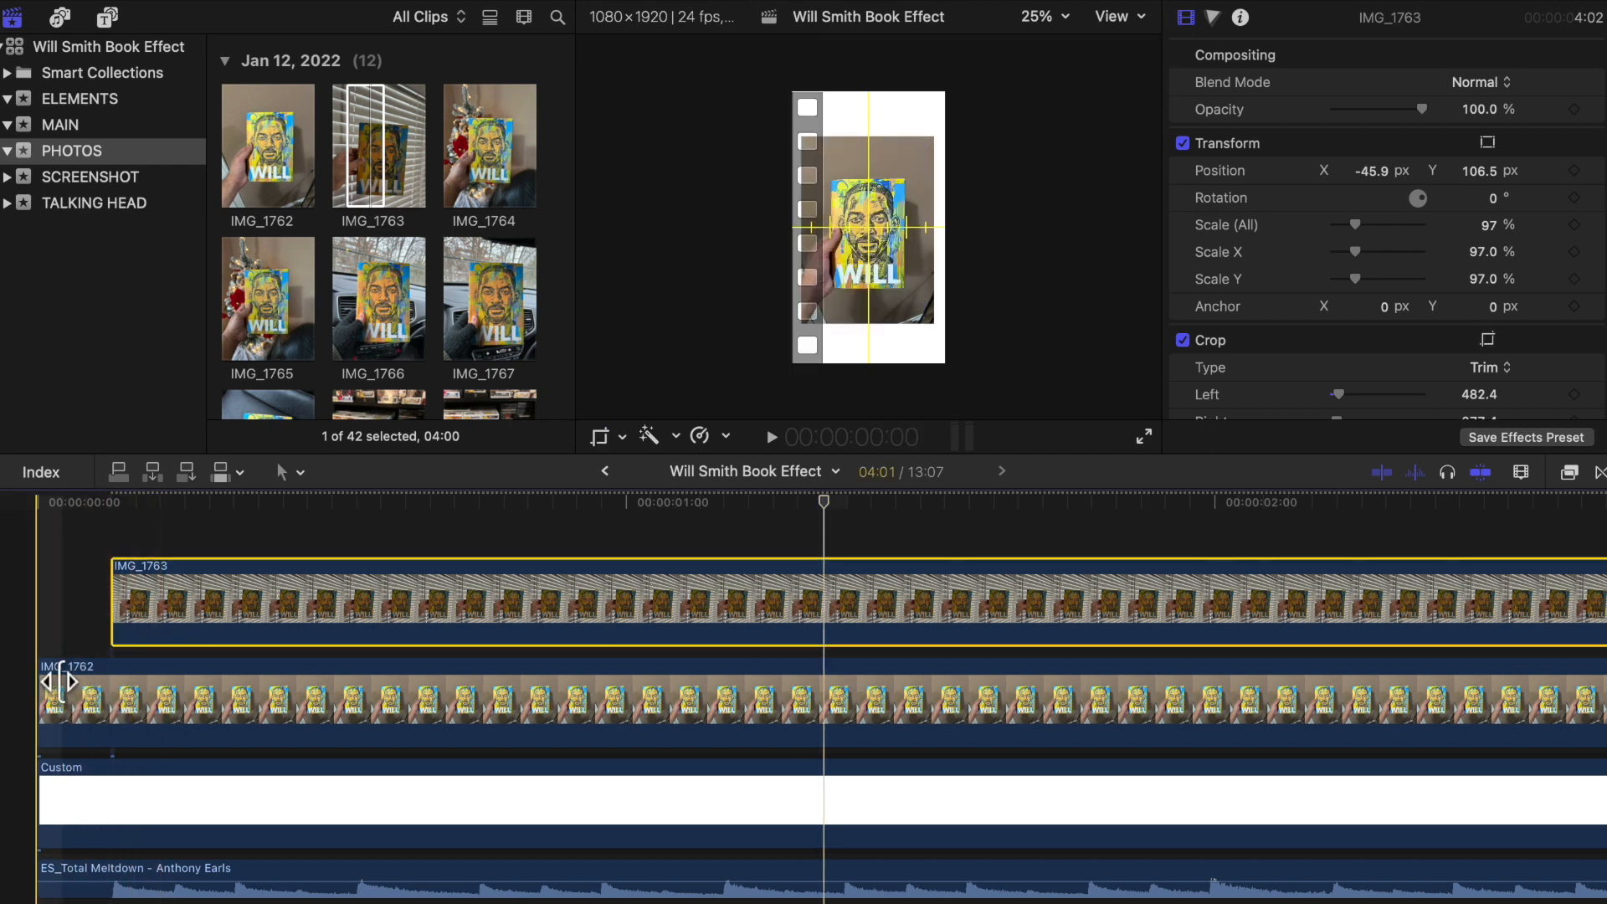
# - Play back the photo change and add IMG_1764 on top, starting three frames after IMG_1763
pyautogui.press('space')
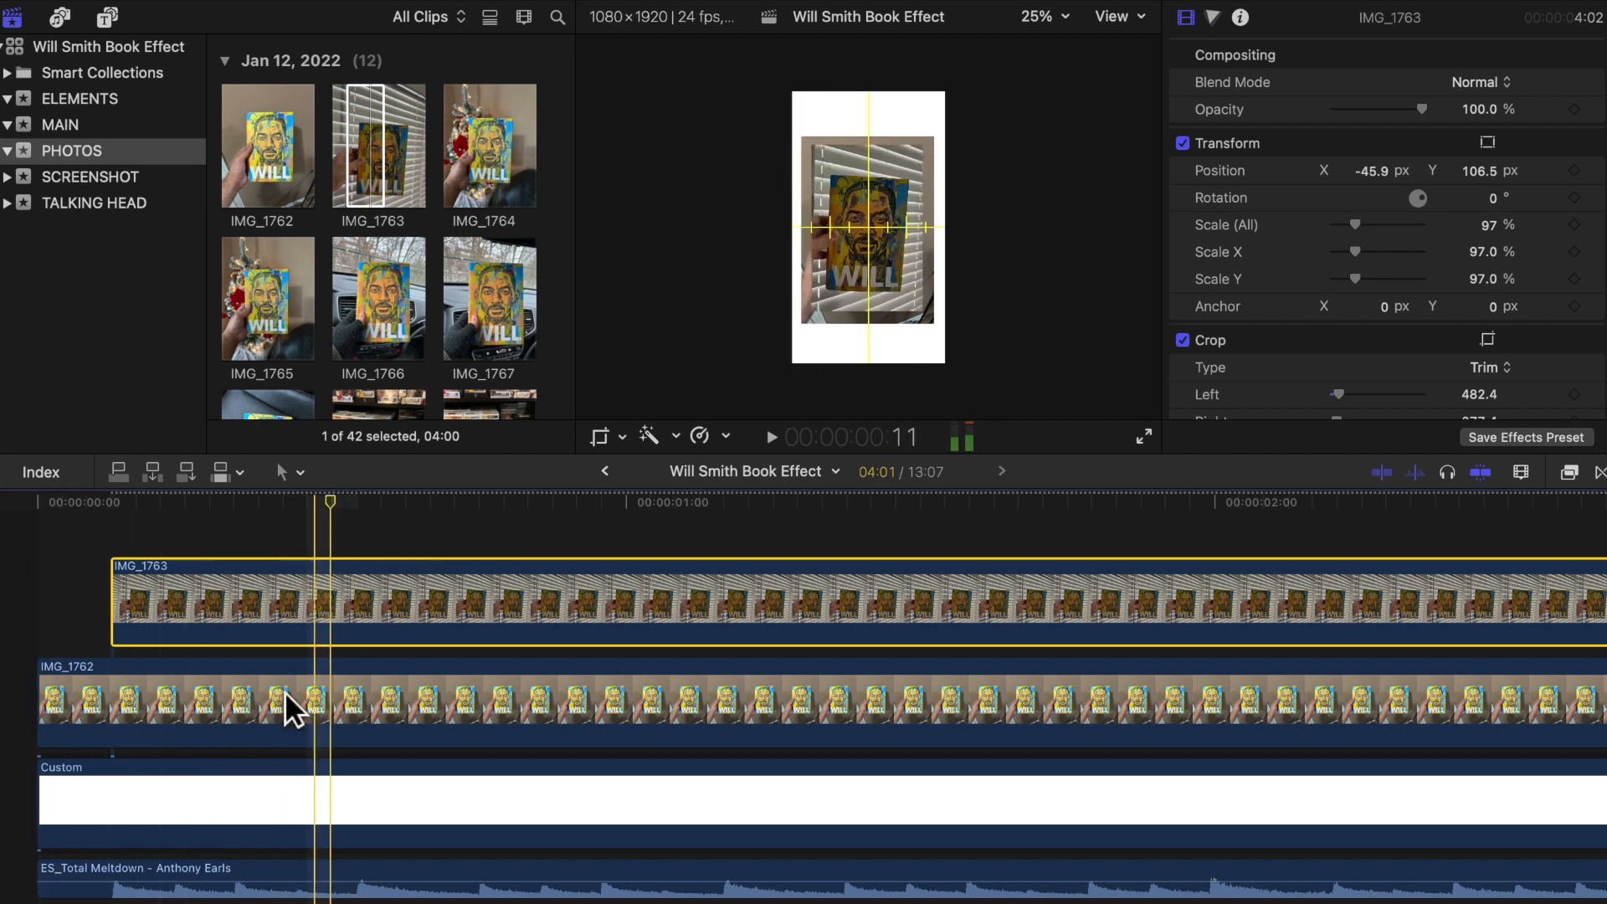
pyautogui.click(186, 544)
pyautogui.moveTo(500, 182); pyautogui.dragTo(204, 548)
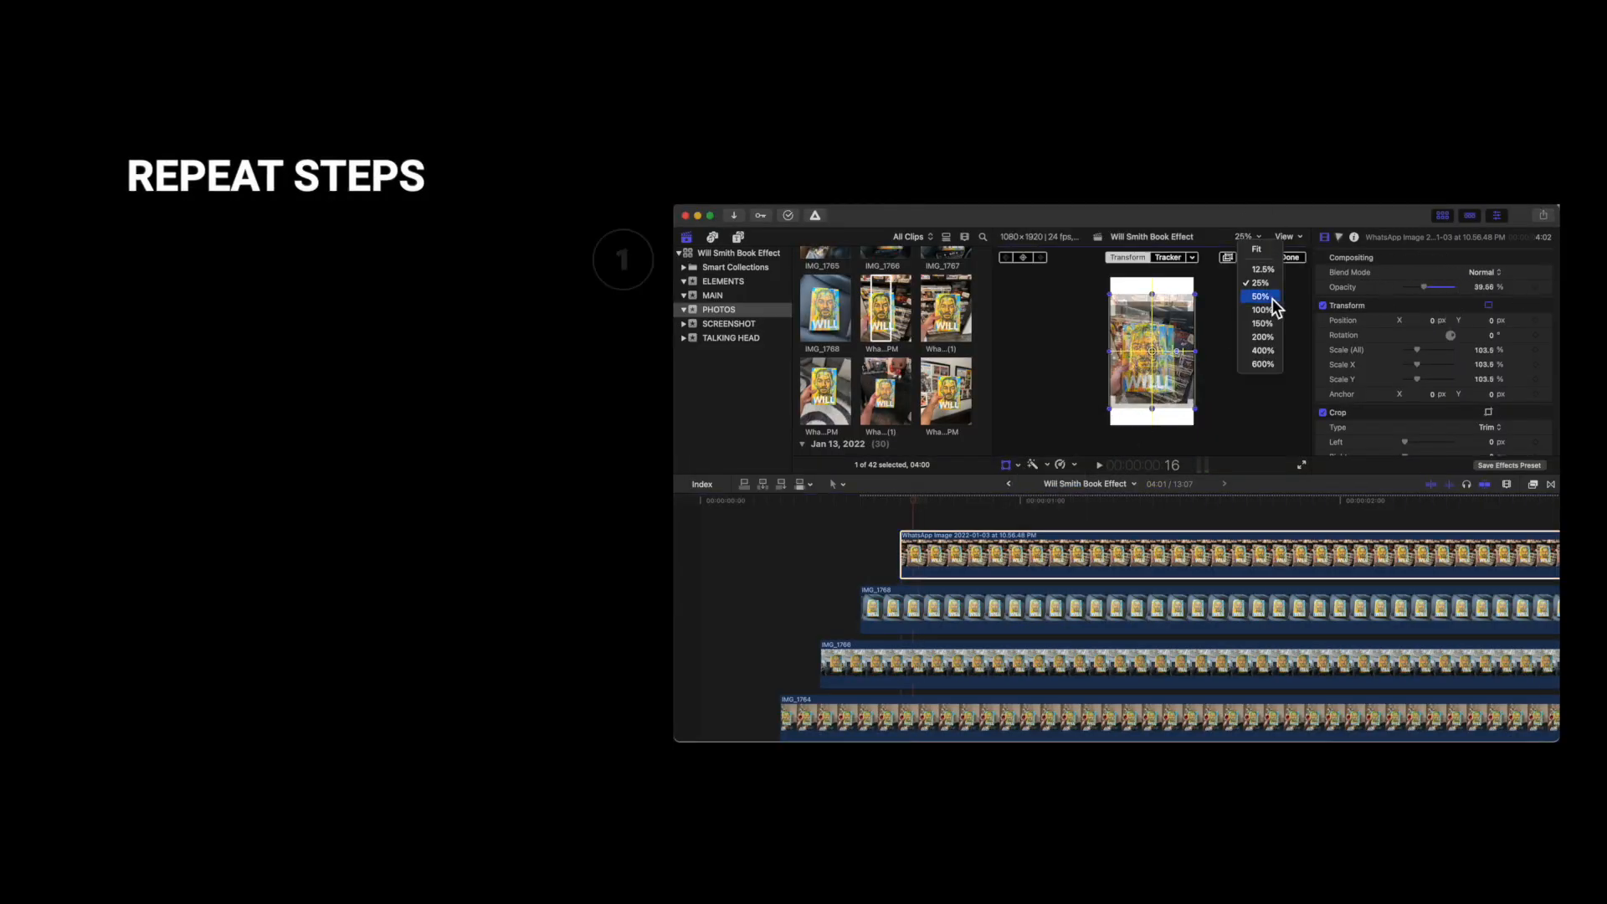
# - Align the topmost WhatsApp photo with the book beneath at about X 105 px, Y 13.2 px and restore its opacity to 100%
pyautogui.click(1260, 297)
pyautogui.click(1291, 257)
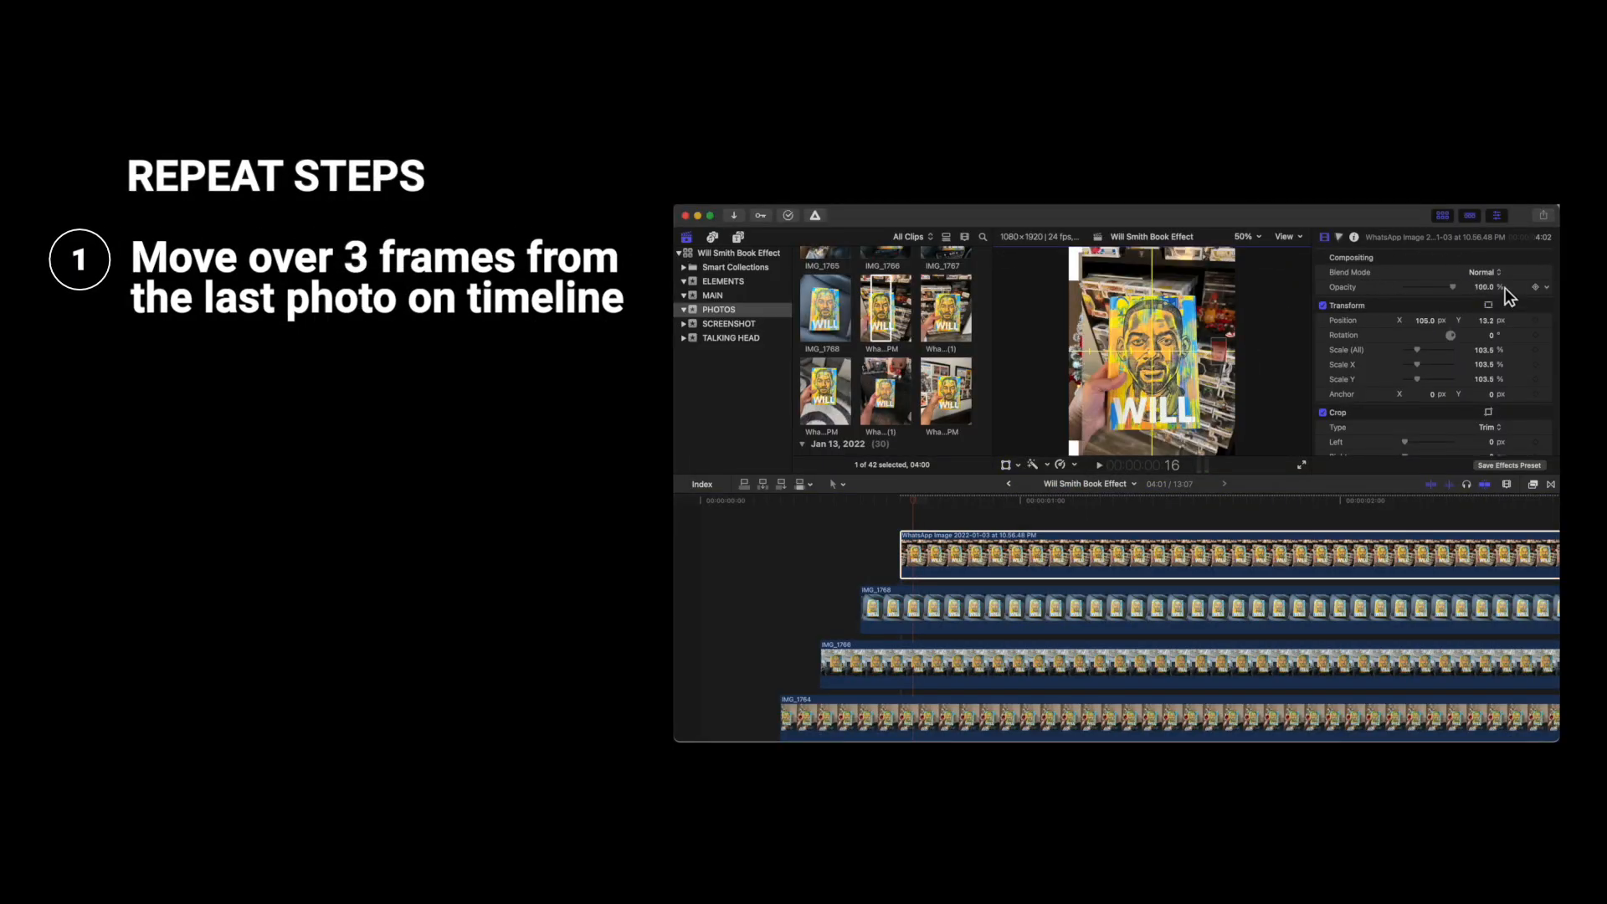
# - Trim the topmost WhatsApp photo's edges around the book and play back the stacked photo sequence
pyautogui.click(1248, 236)
pyautogui.click(1262, 281)
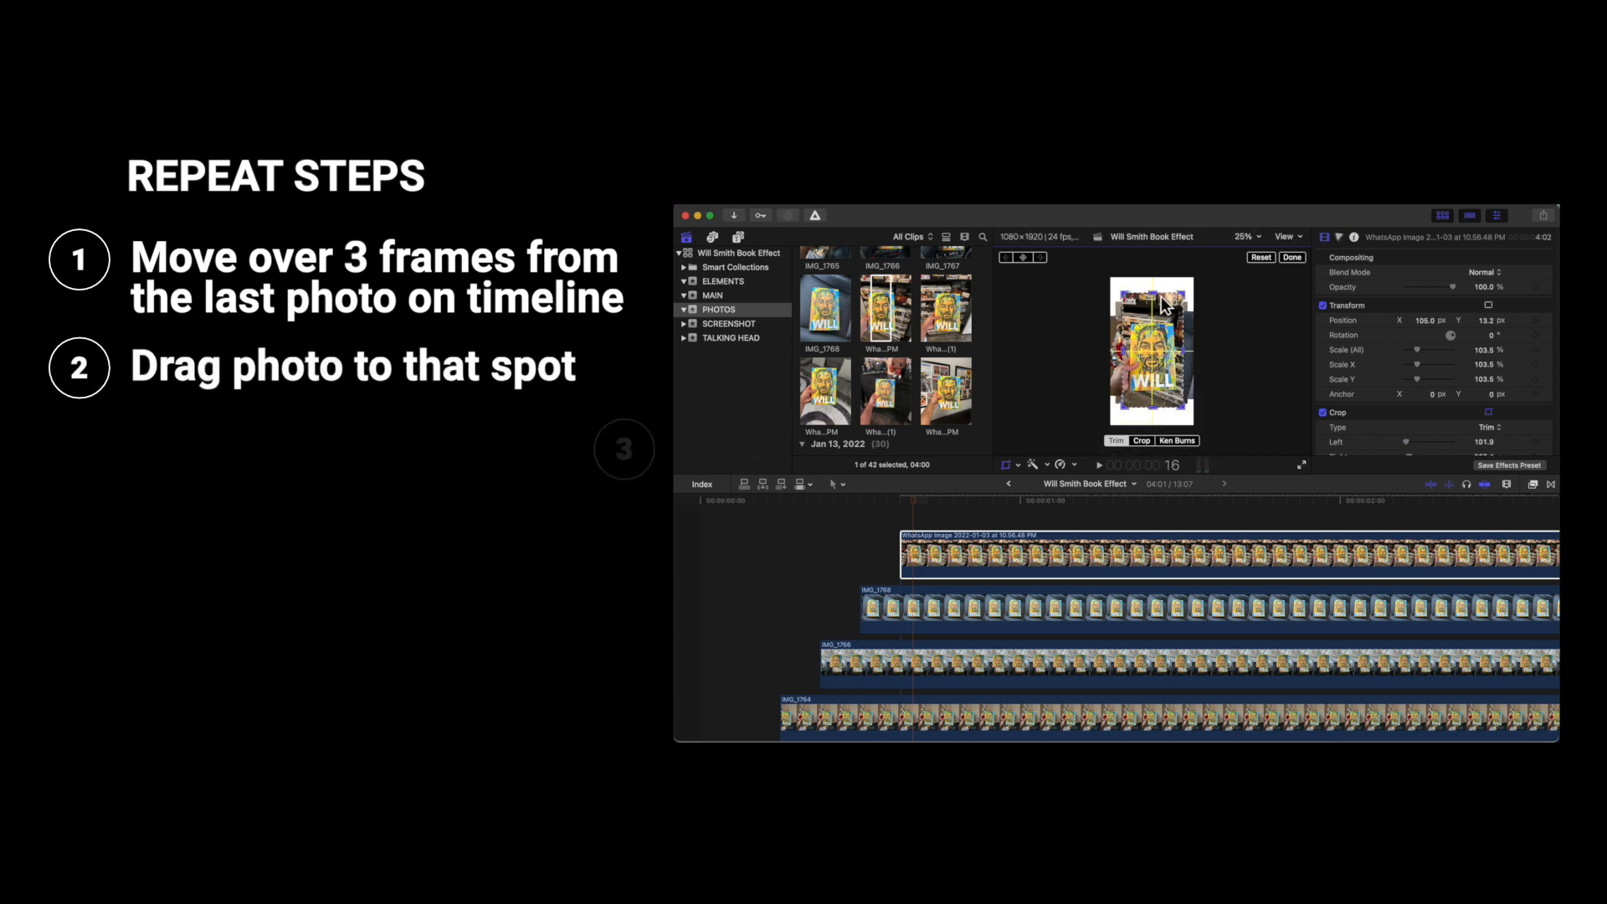
pyautogui.click(1291, 257)
pyautogui.press('space')
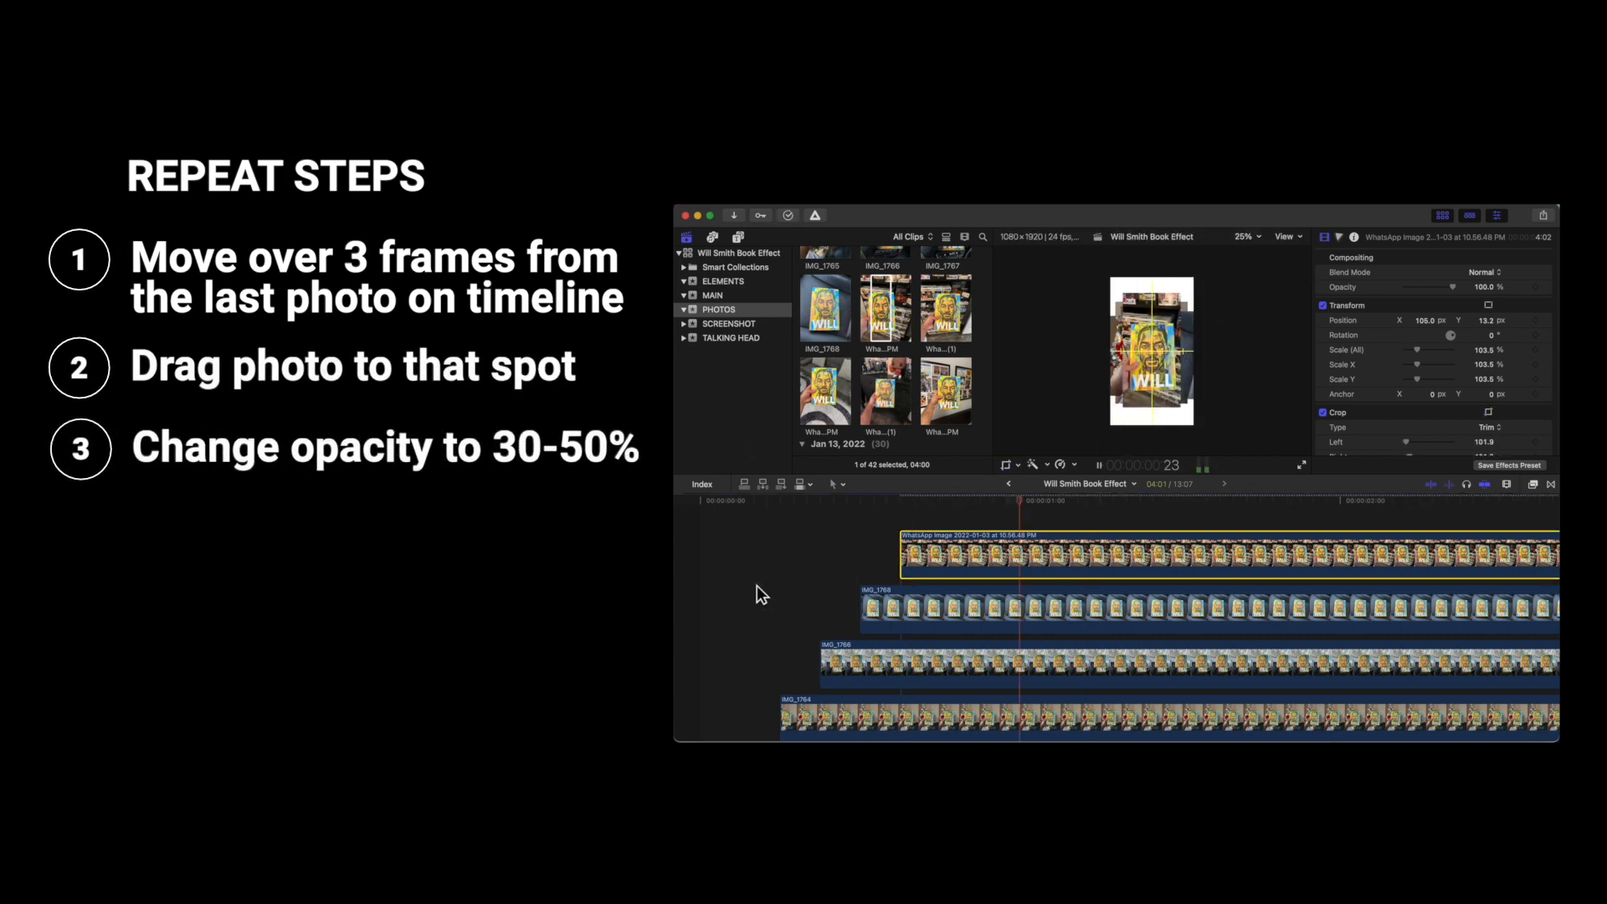
# - Add the next WhatsApp photo on top, three frames after the previous photo starts, and lower its opacity to 31.47%
pyautogui.click(903, 517)
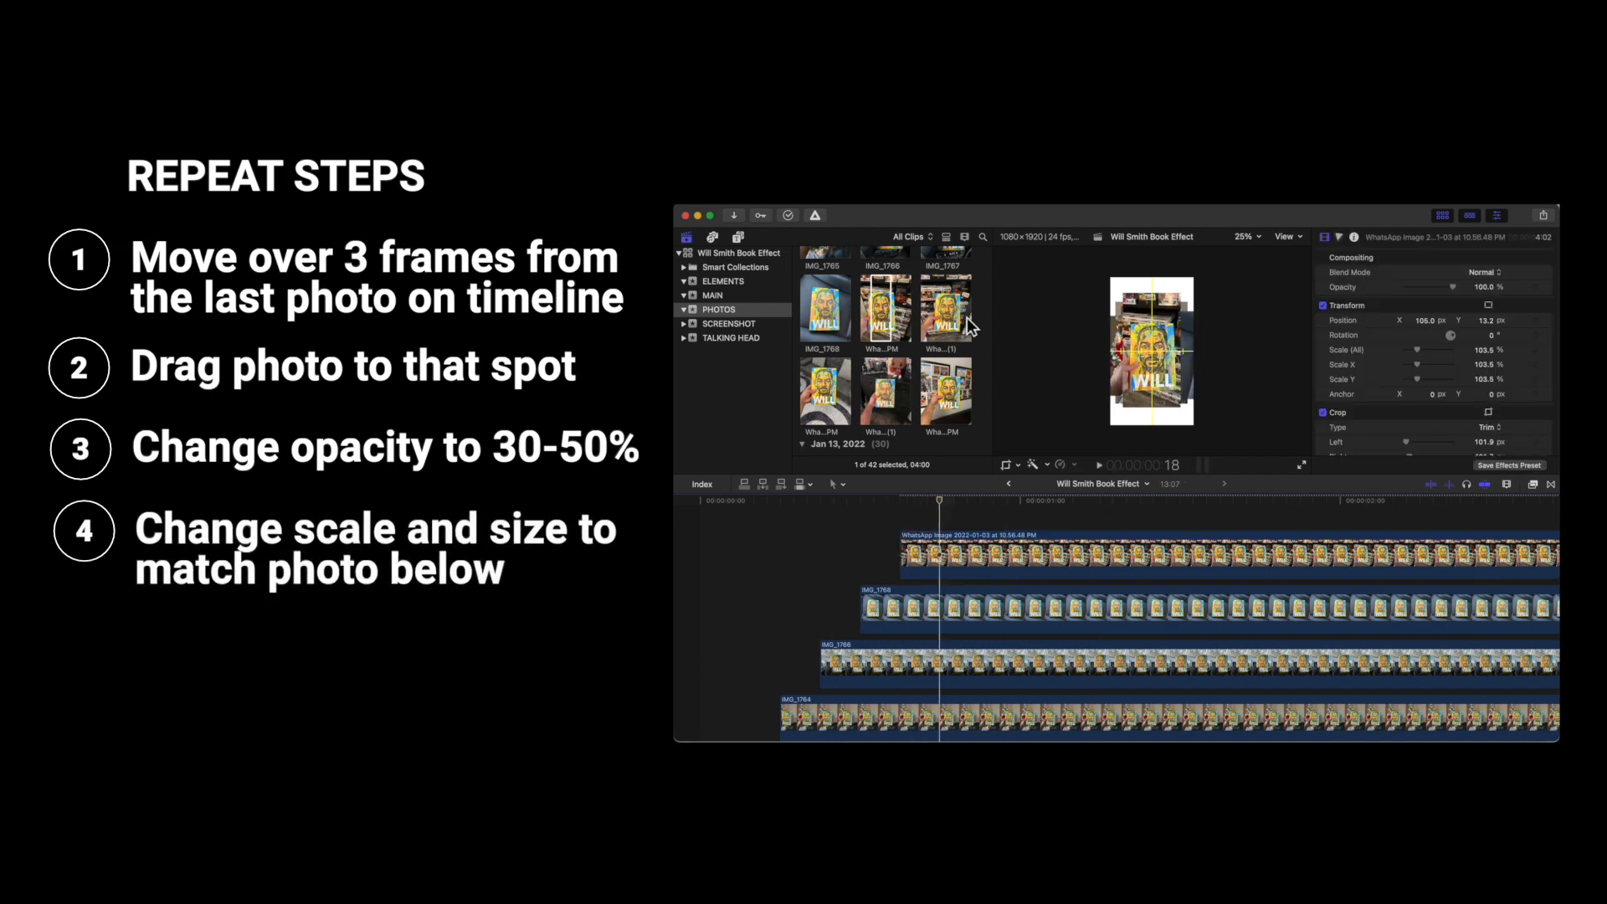
pyautogui.moveTo(824, 391); pyautogui.dragTo(943, 524)
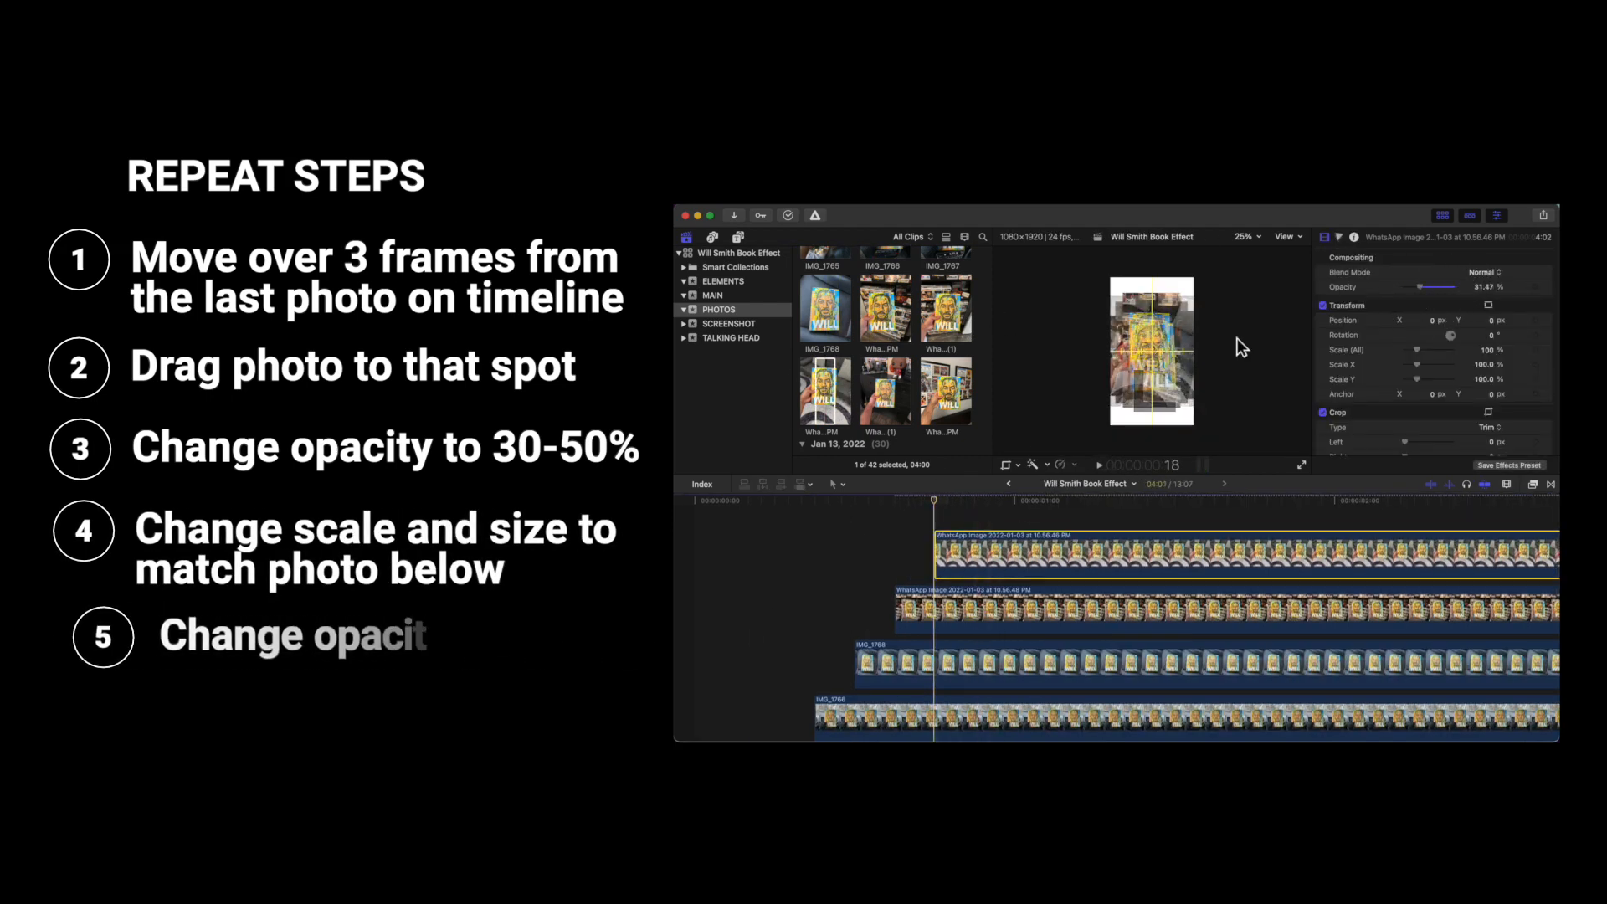
# - Reposition and resize the topmost WhatsApp photo to match the book beneath and restore its opacity to 100%
pyautogui.click(1006, 465)
pyautogui.click(1258, 352)
pyautogui.press('super+equal')
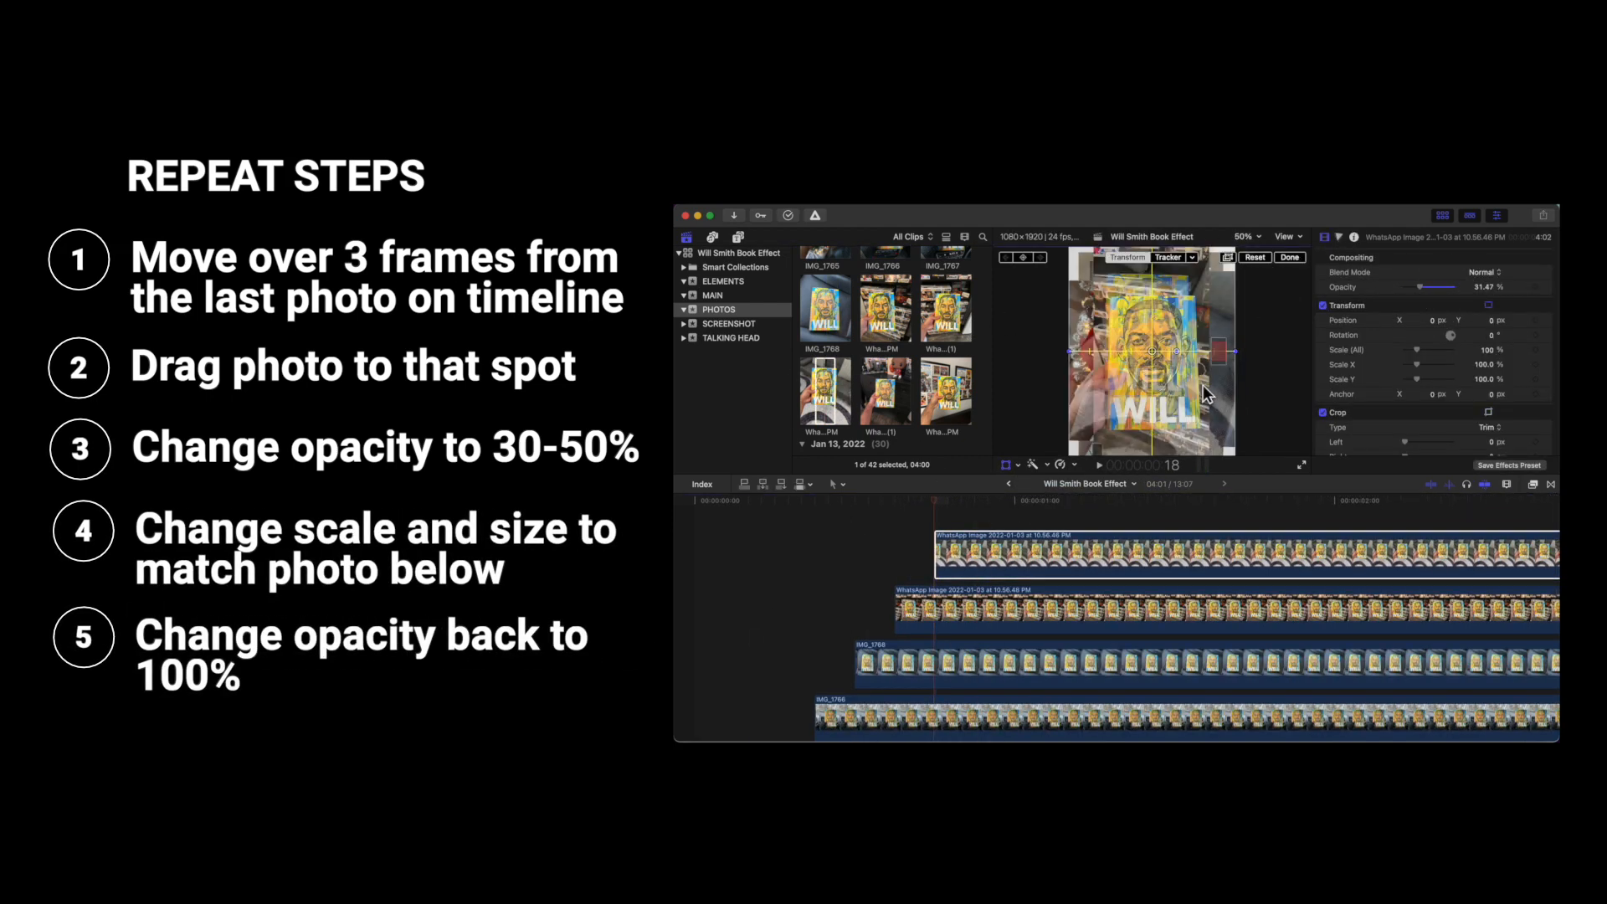
pyautogui.moveTo(1203, 385); pyautogui.dragTo(1213, 414)
pyautogui.moveTo(1420, 287); pyautogui.dragTo(1455, 287)
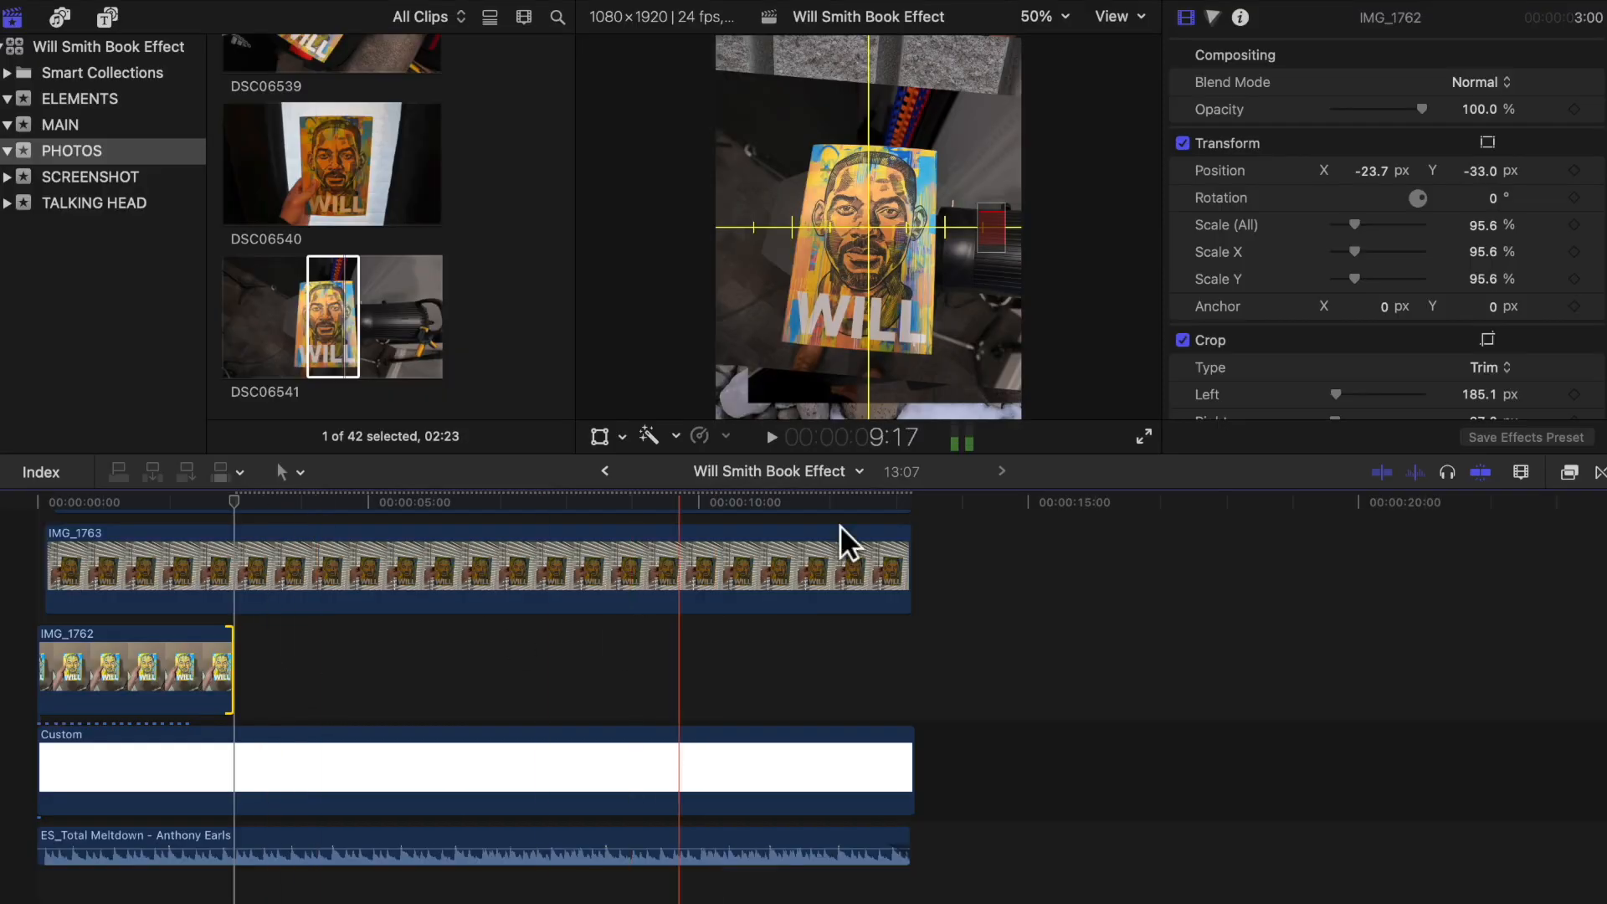
# - Shorten IMG_1763 to end at 3:00 and blade all the photo clips stacked above it at the same point
pyautogui.moveTo(910, 559); pyautogui.dragTo(260, 636)
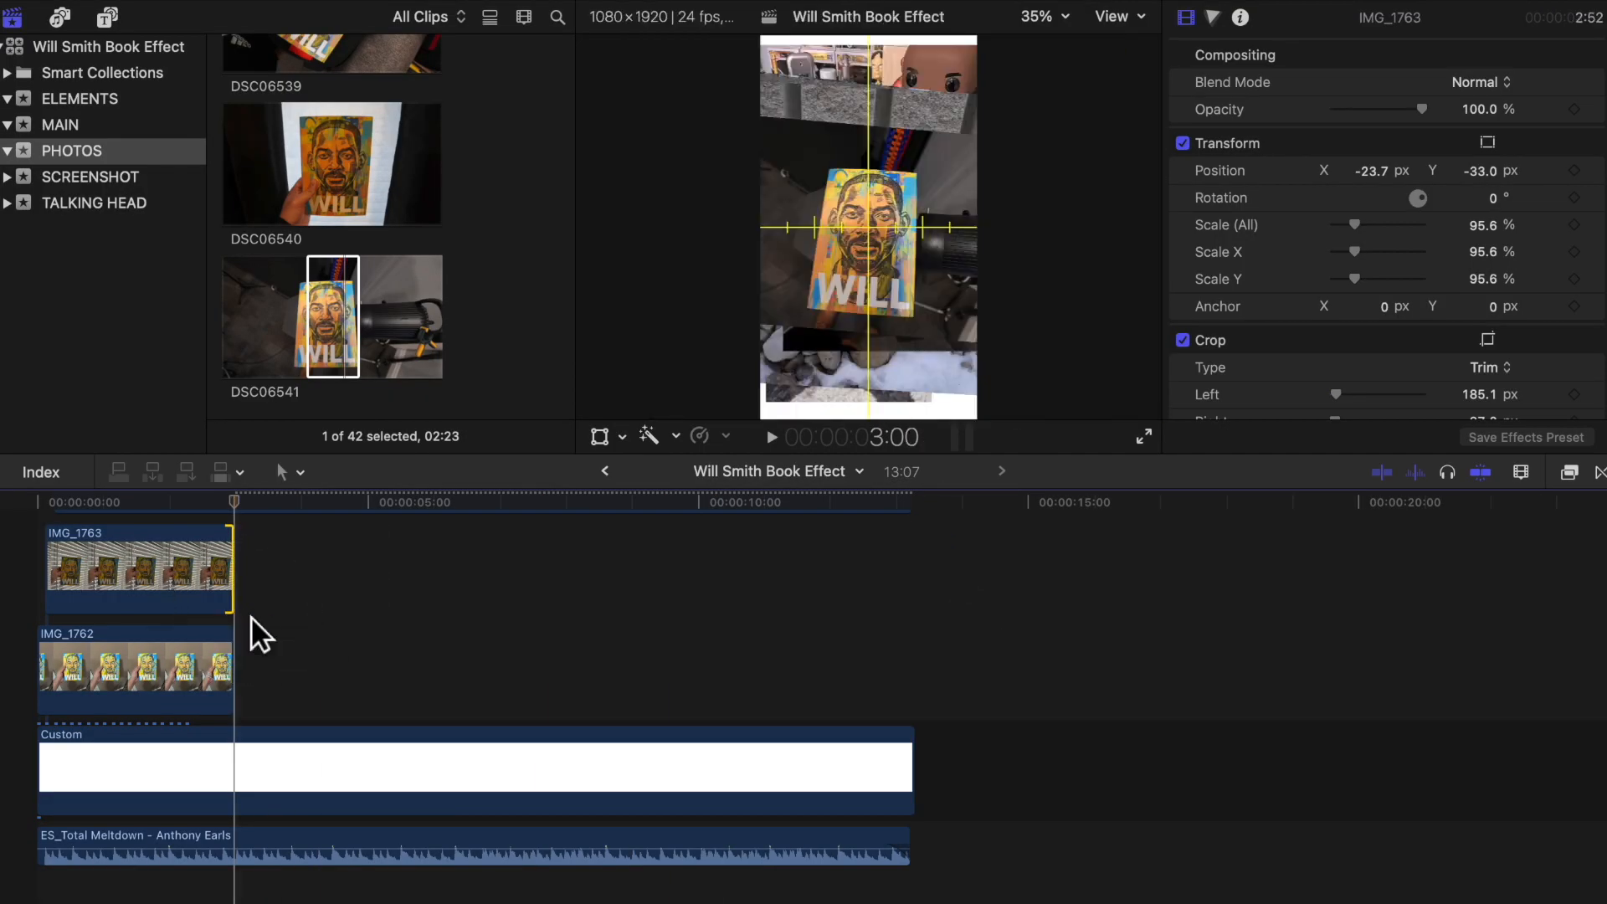
pyautogui.scroll(3, 247, 623)
pyautogui.scroll(3, 829, 666)
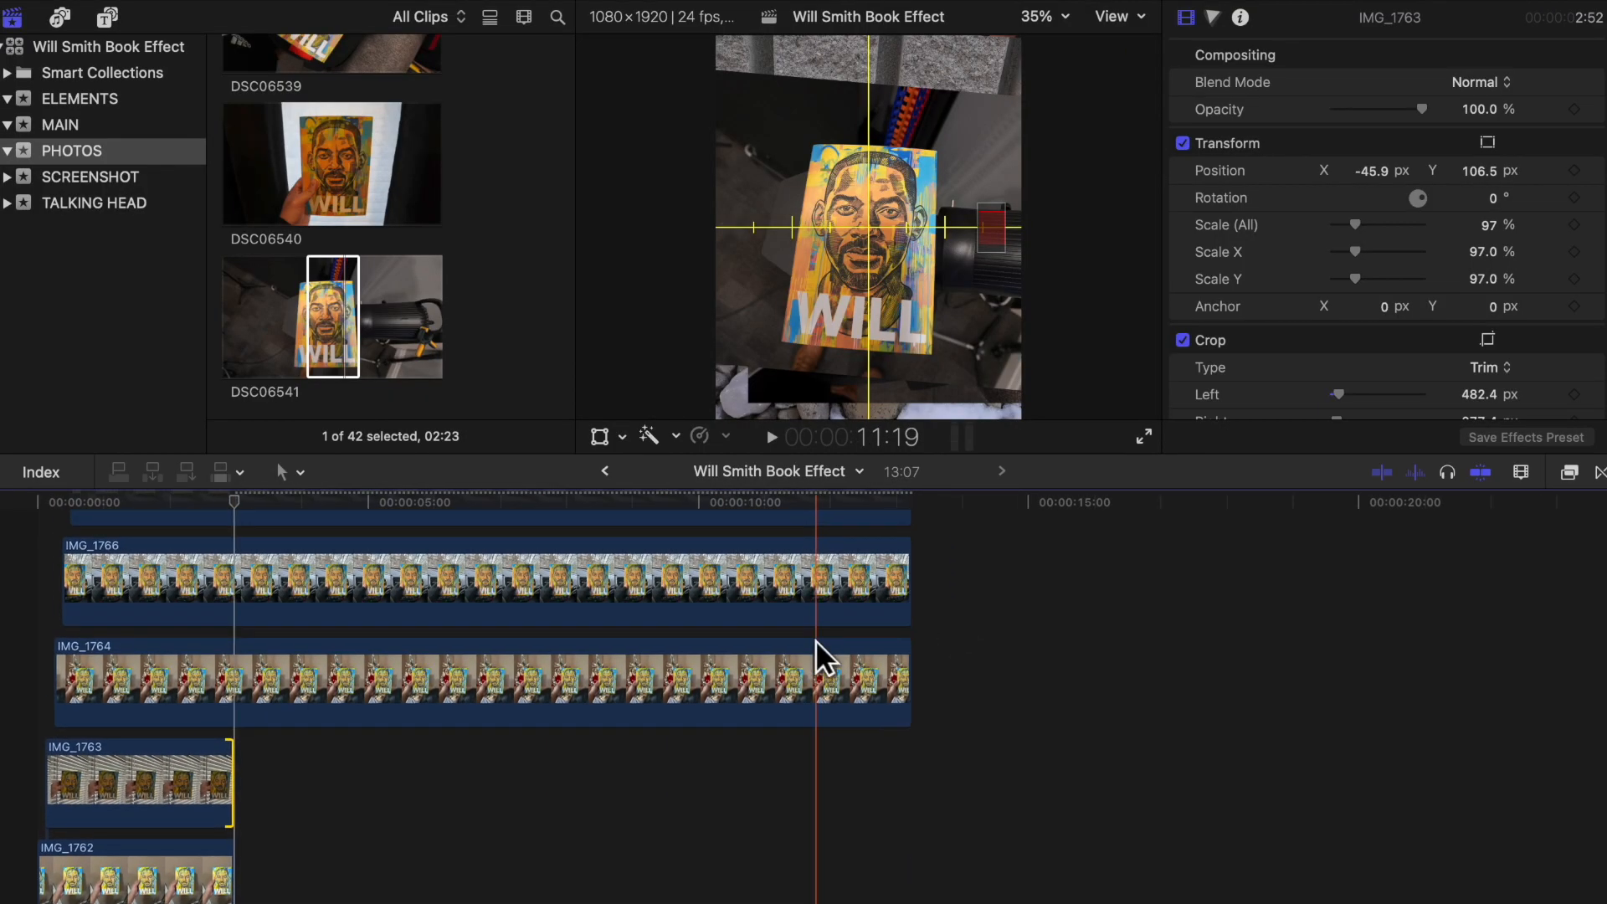
pyautogui.press('b')
pyautogui.scroll(5, 251, 661)
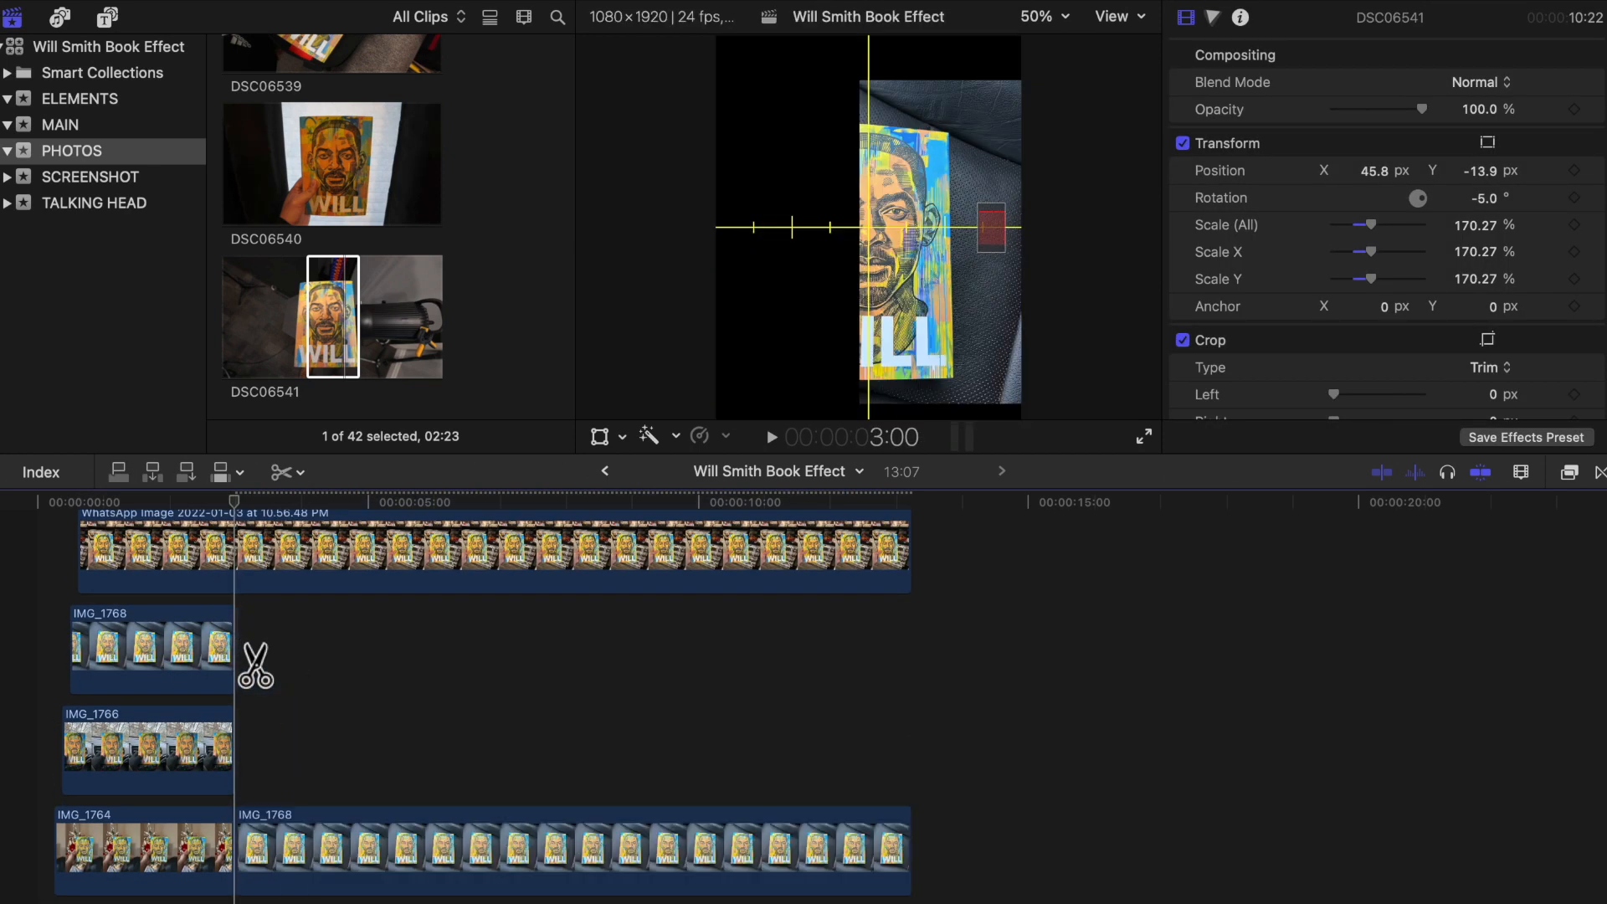
pyautogui.scroll(8, 256, 602)
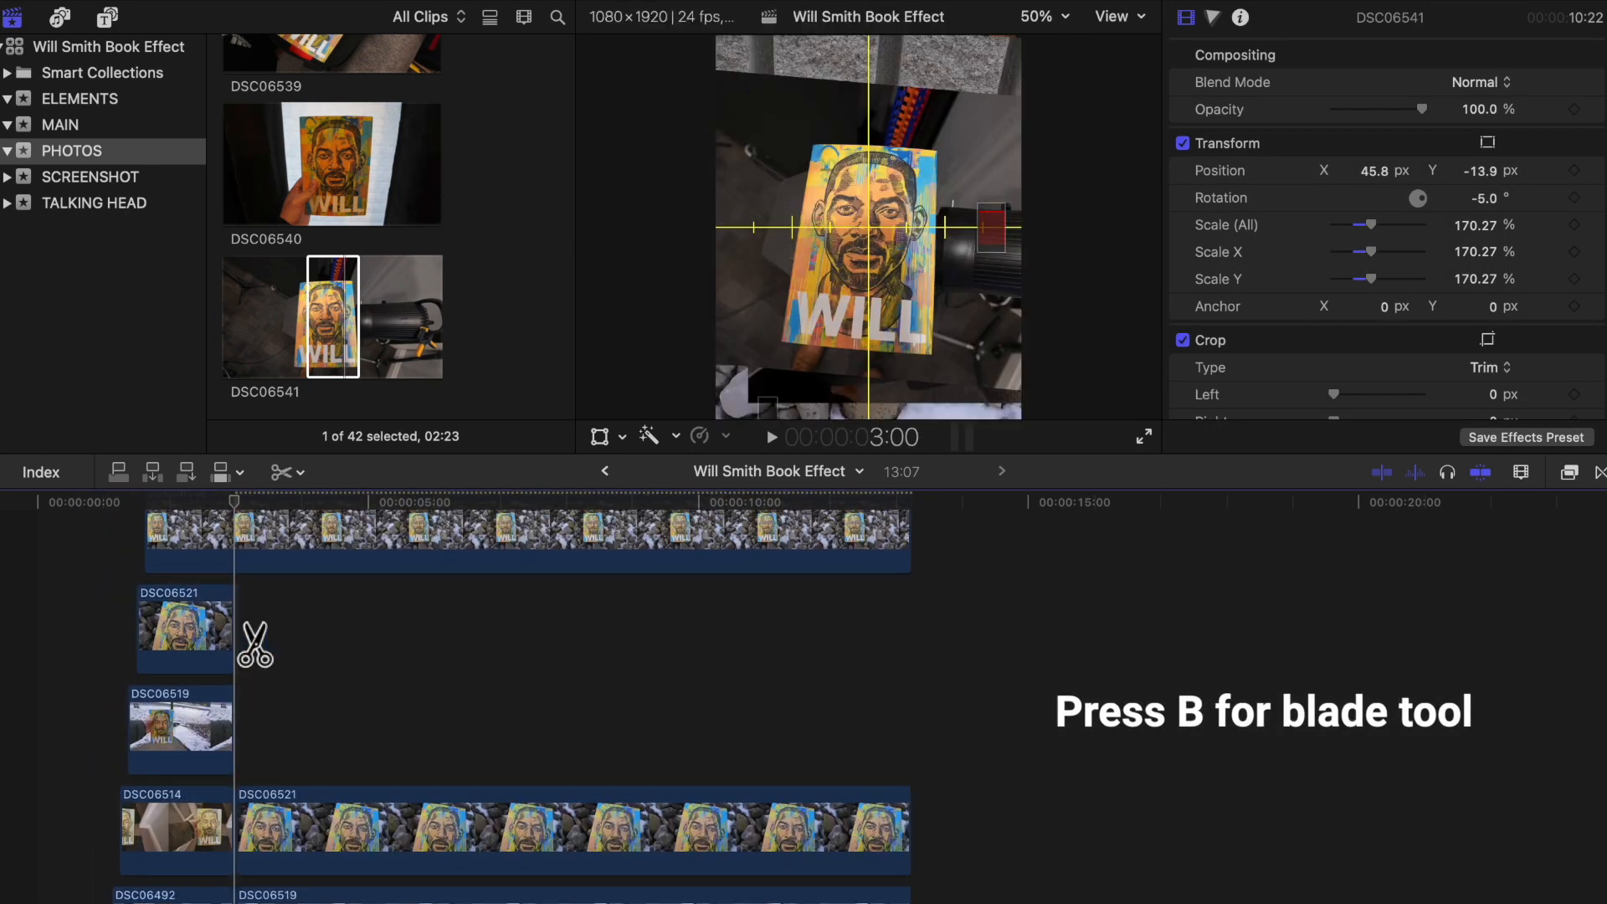
pyautogui.scroll(10, 233, 595)
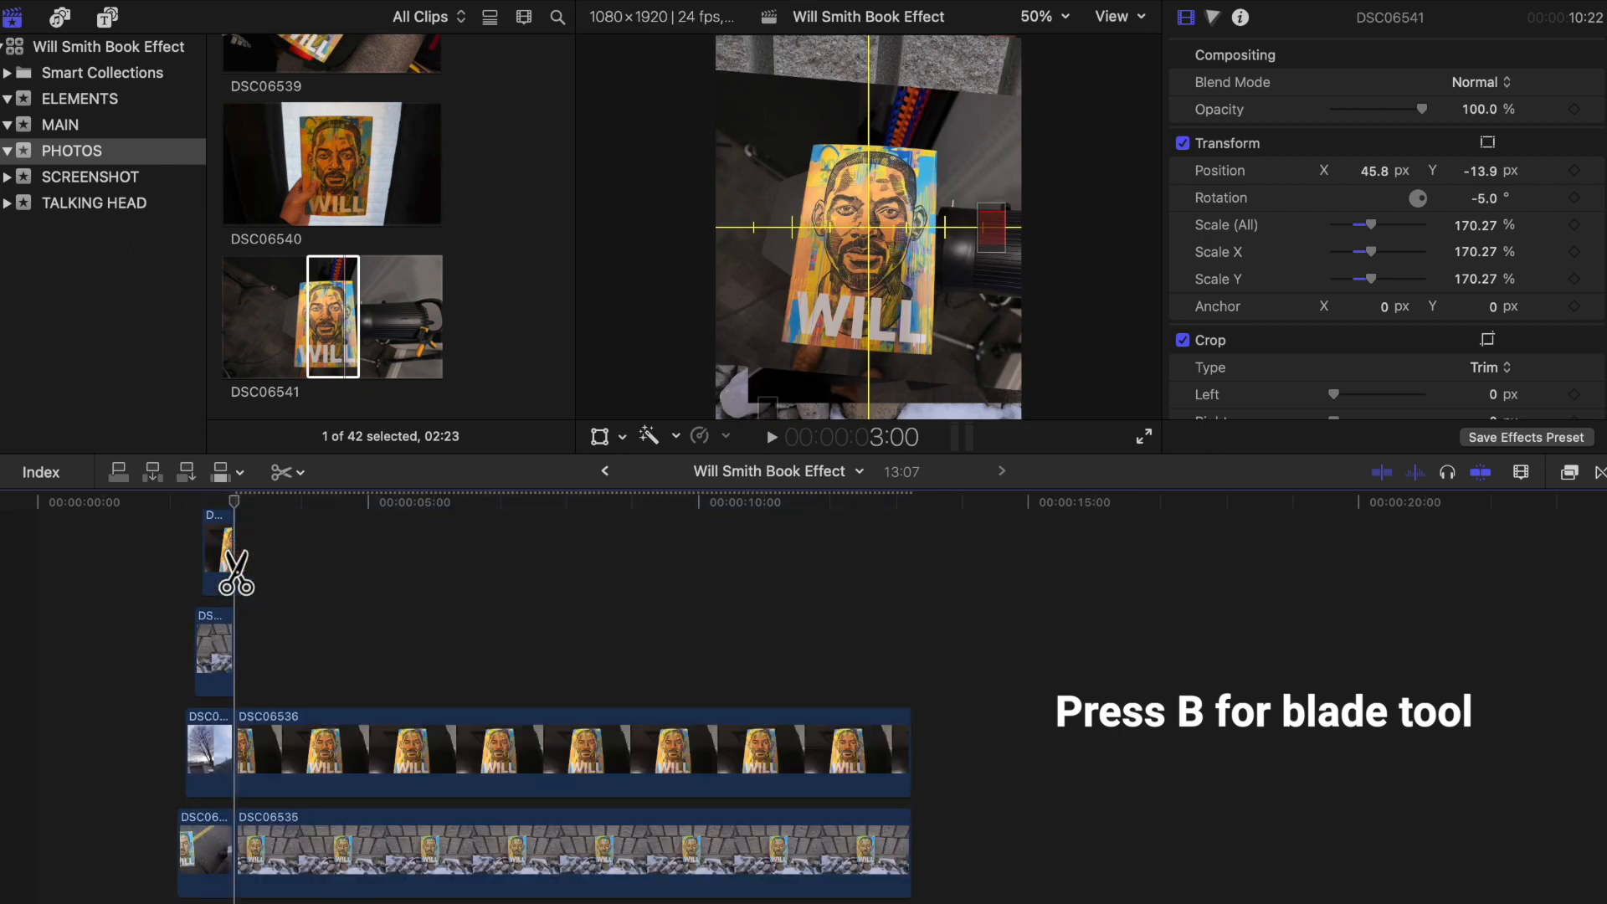
pyautogui.click(249, 599)
pyautogui.scroll(3, 243, 592)
pyautogui.click(236, 586)
# - Delete all the cut-off photo clip sections after the 3:00 mark, keeping the white background and music
pyautogui.press('a')
pyautogui.moveTo(586, 620); pyautogui.dragTo(667, 611)
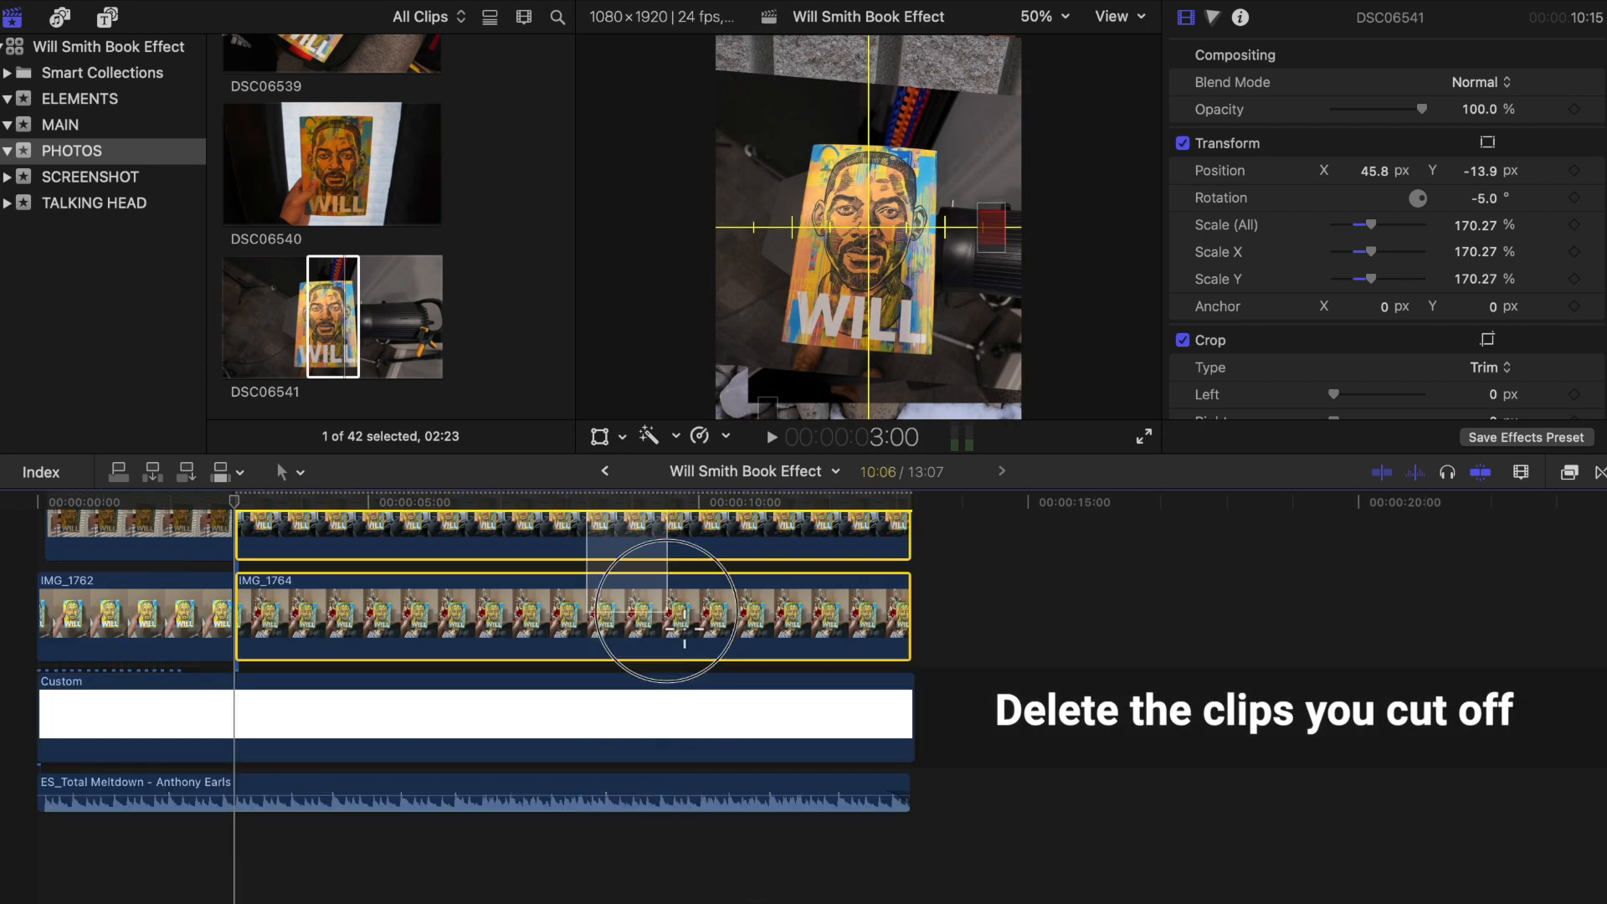
pyautogui.press('Delete')
pyautogui.click(444, 757)
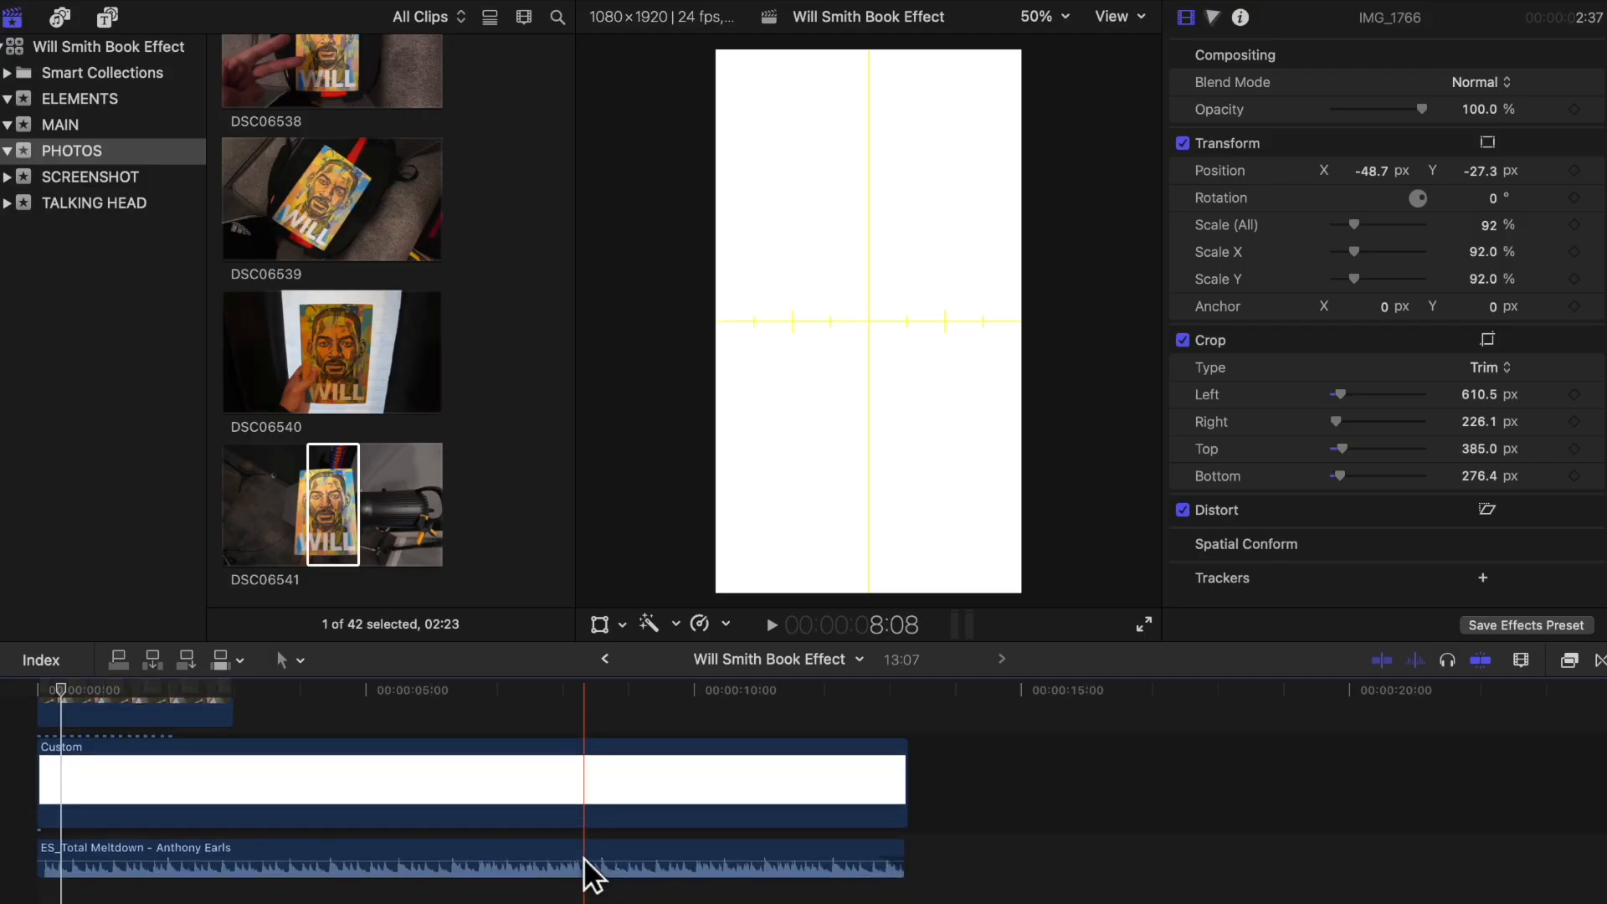
# - Combine all the stacked photo clips above the white background into one compound clip
pyautogui.scroll(5, 584, 858)
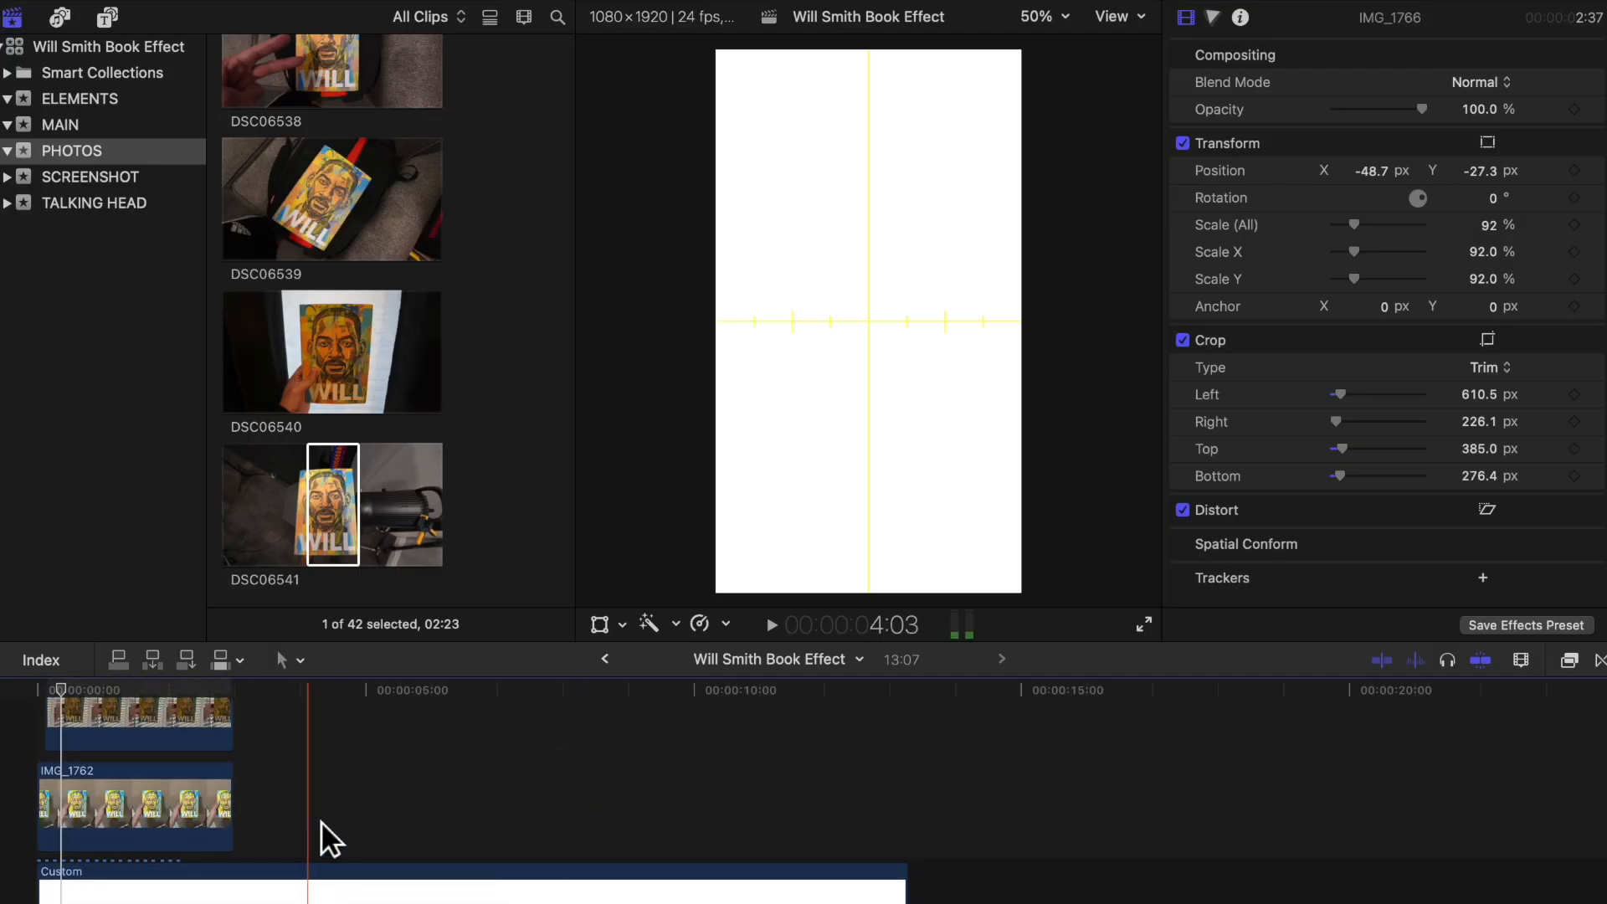
pyautogui.moveTo(312, 819); pyautogui.dragTo(0, 511)
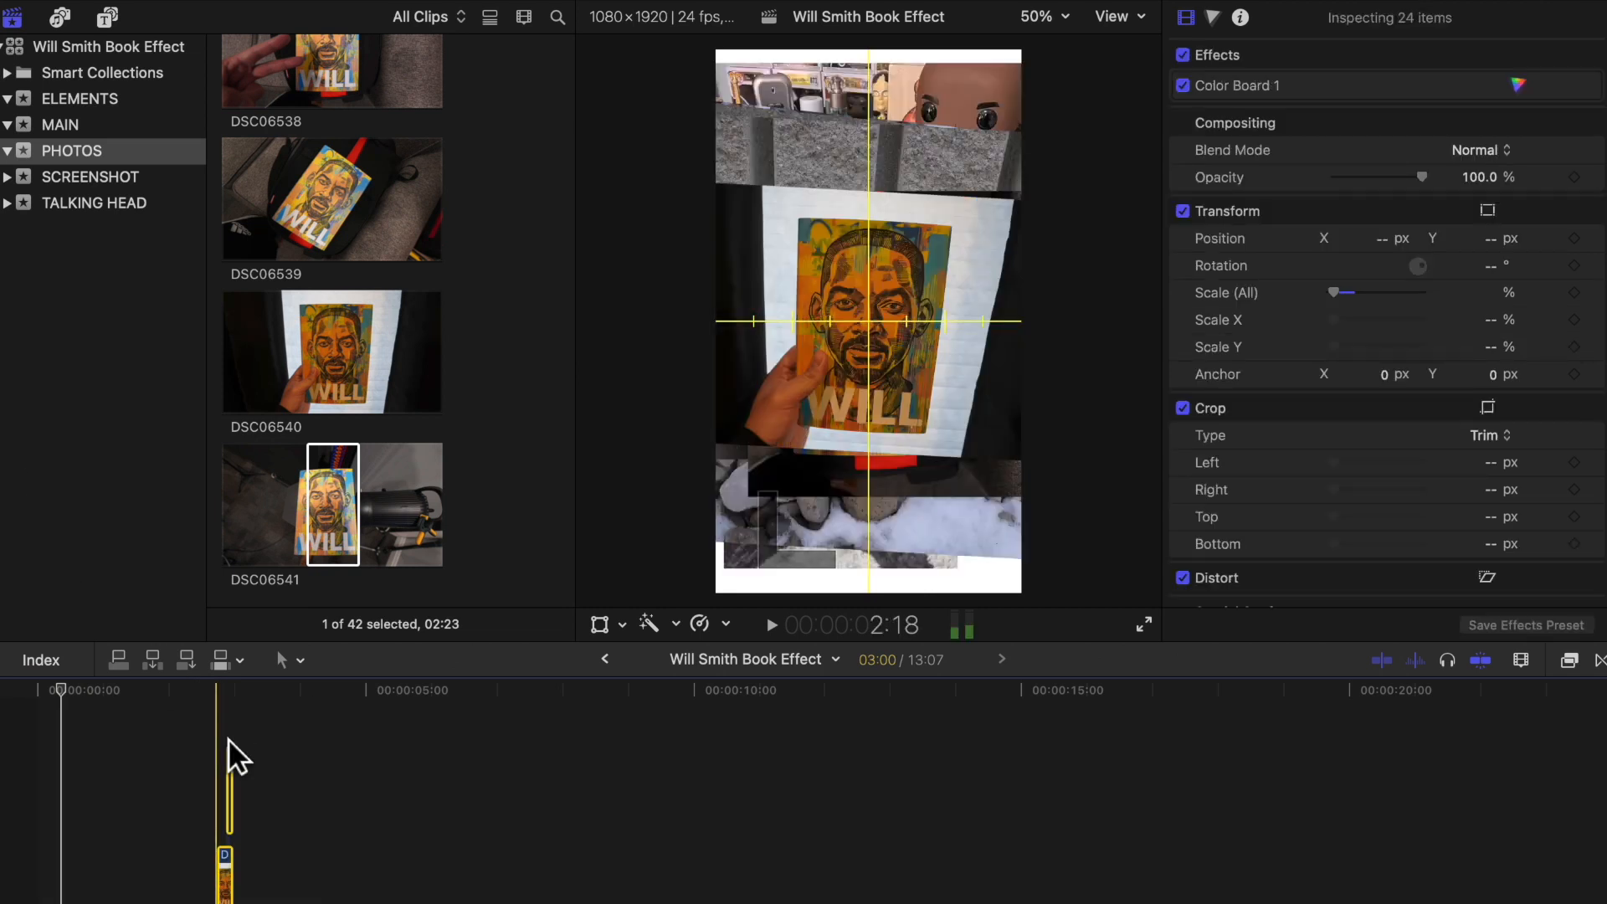
pyautogui.rightClick(240, 788)
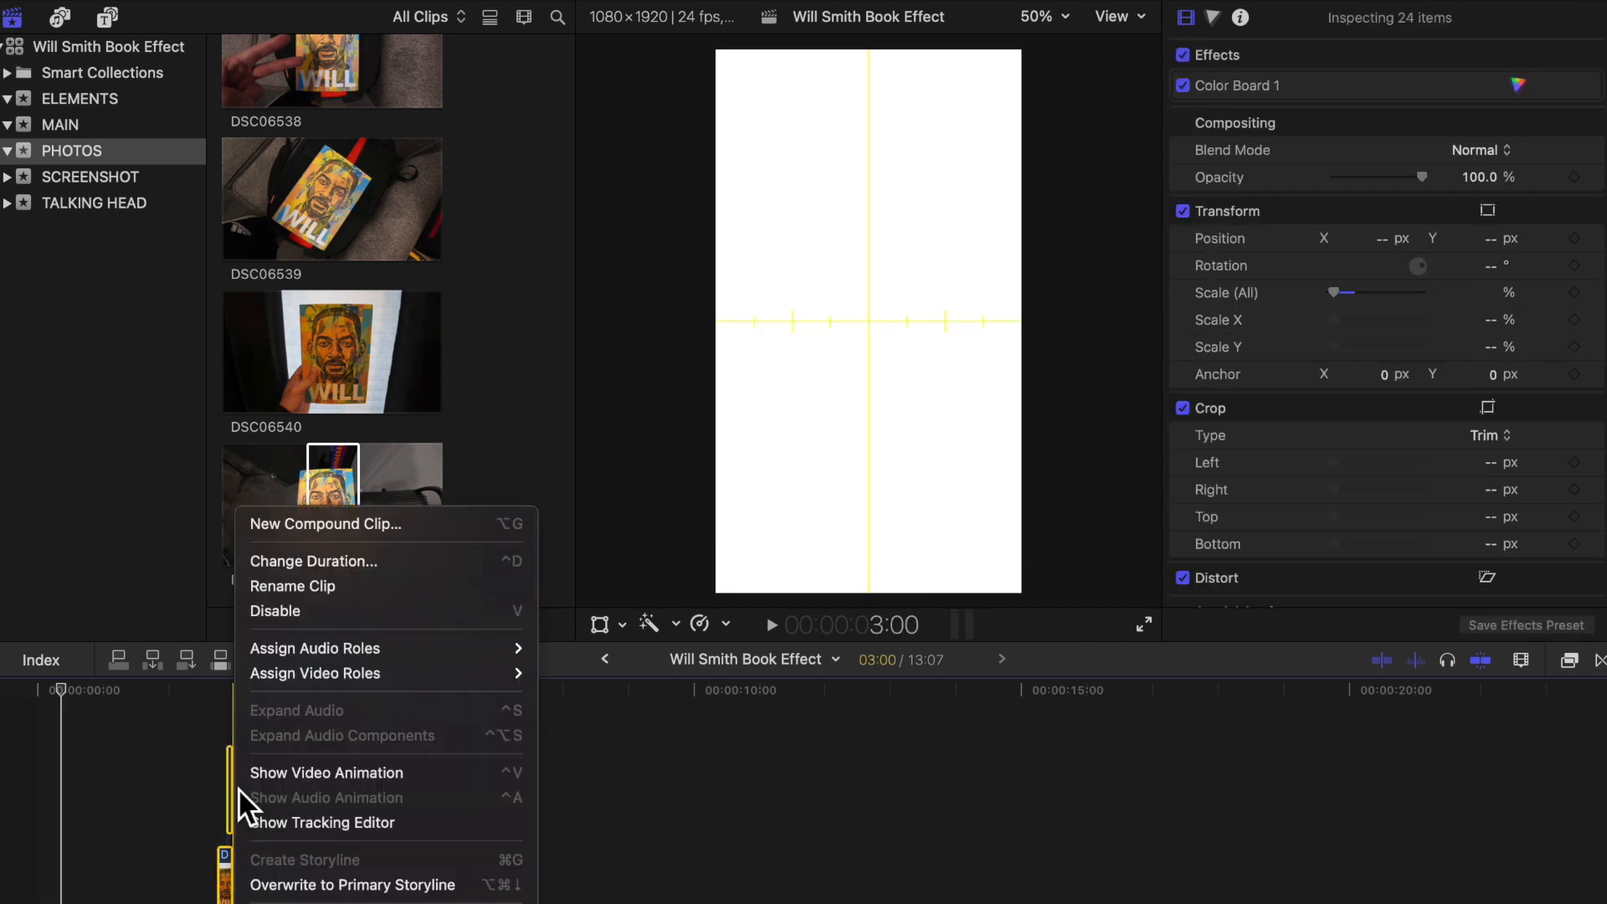
pyautogui.click(362, 524)
pyautogui.click(1142, 502)
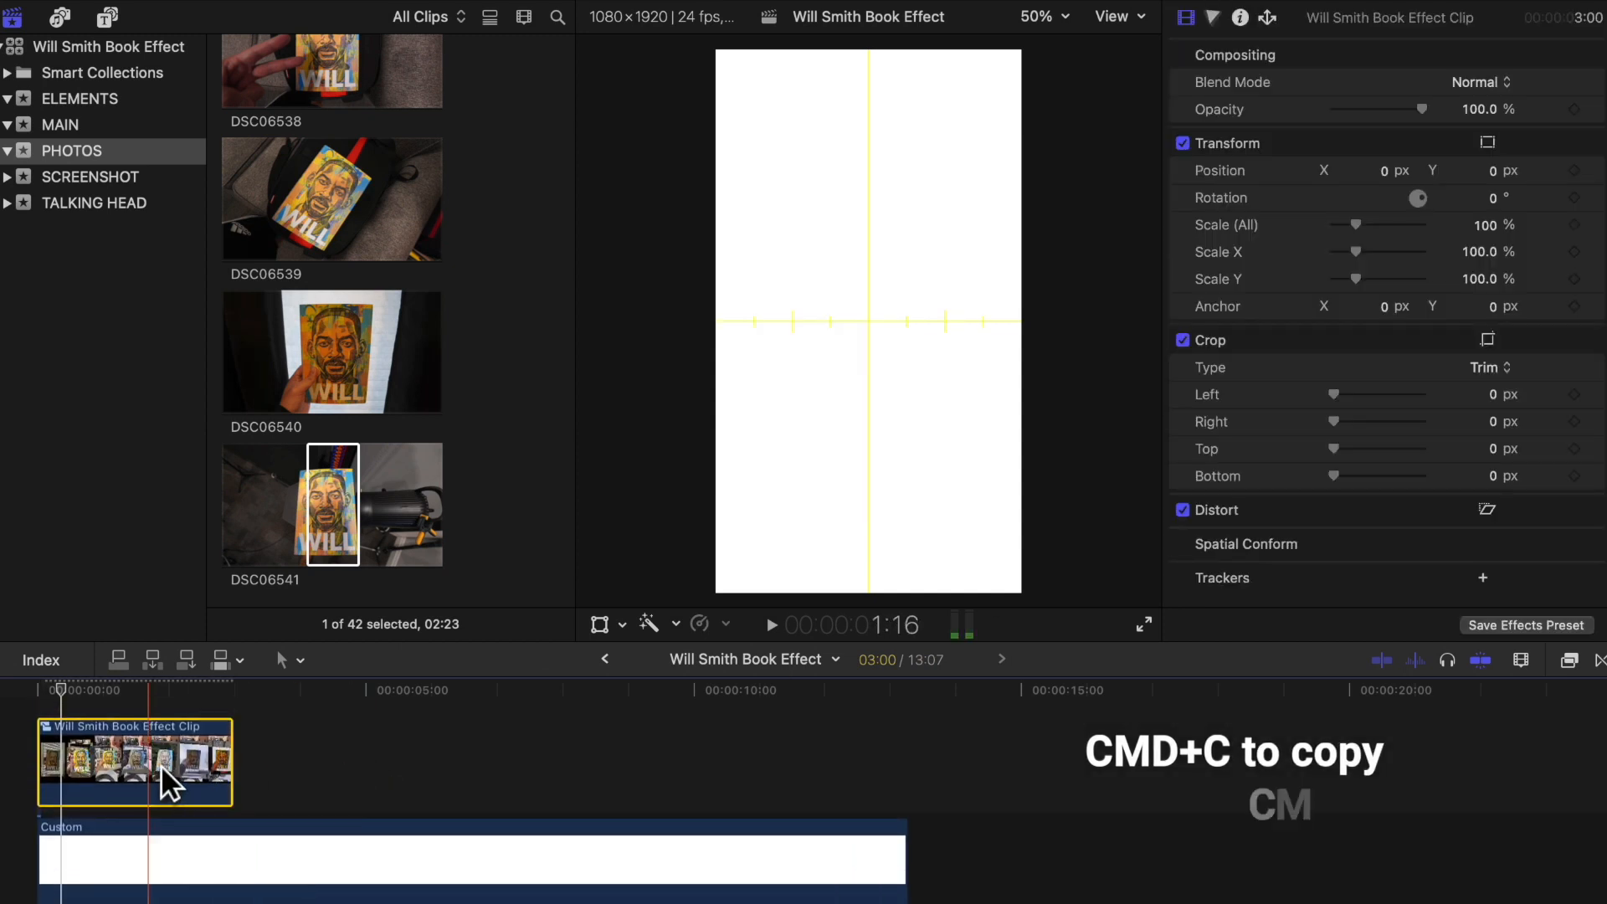
# - Paste a copy of the compound clip directly after the original and reverse the copy's playback
pyautogui.press('super+v')
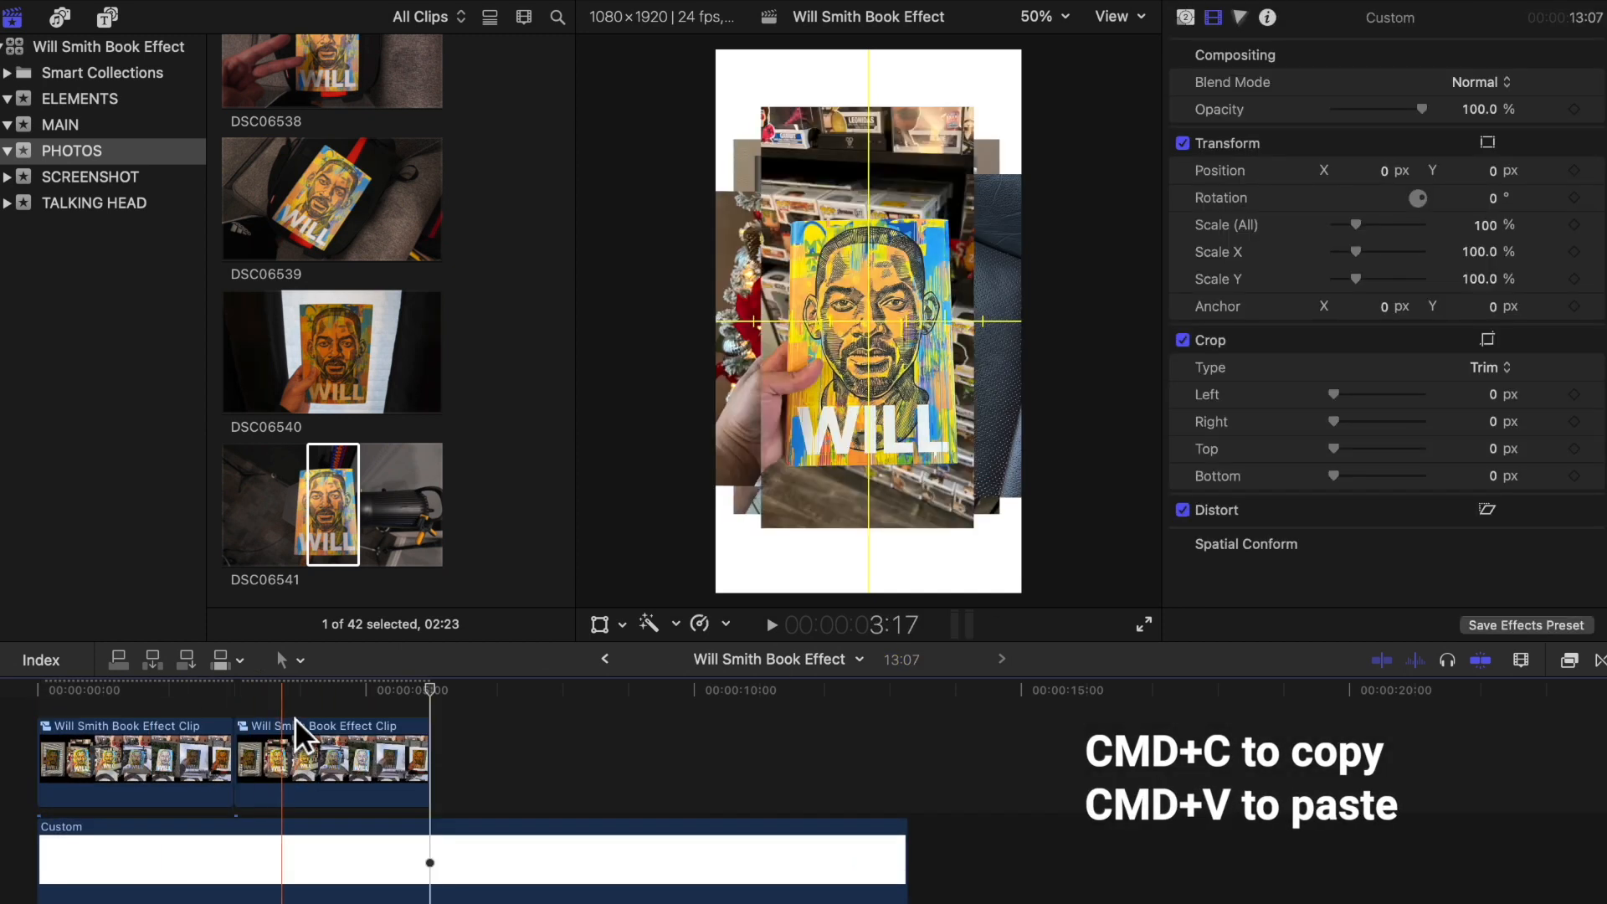
pyautogui.click(293, 774)
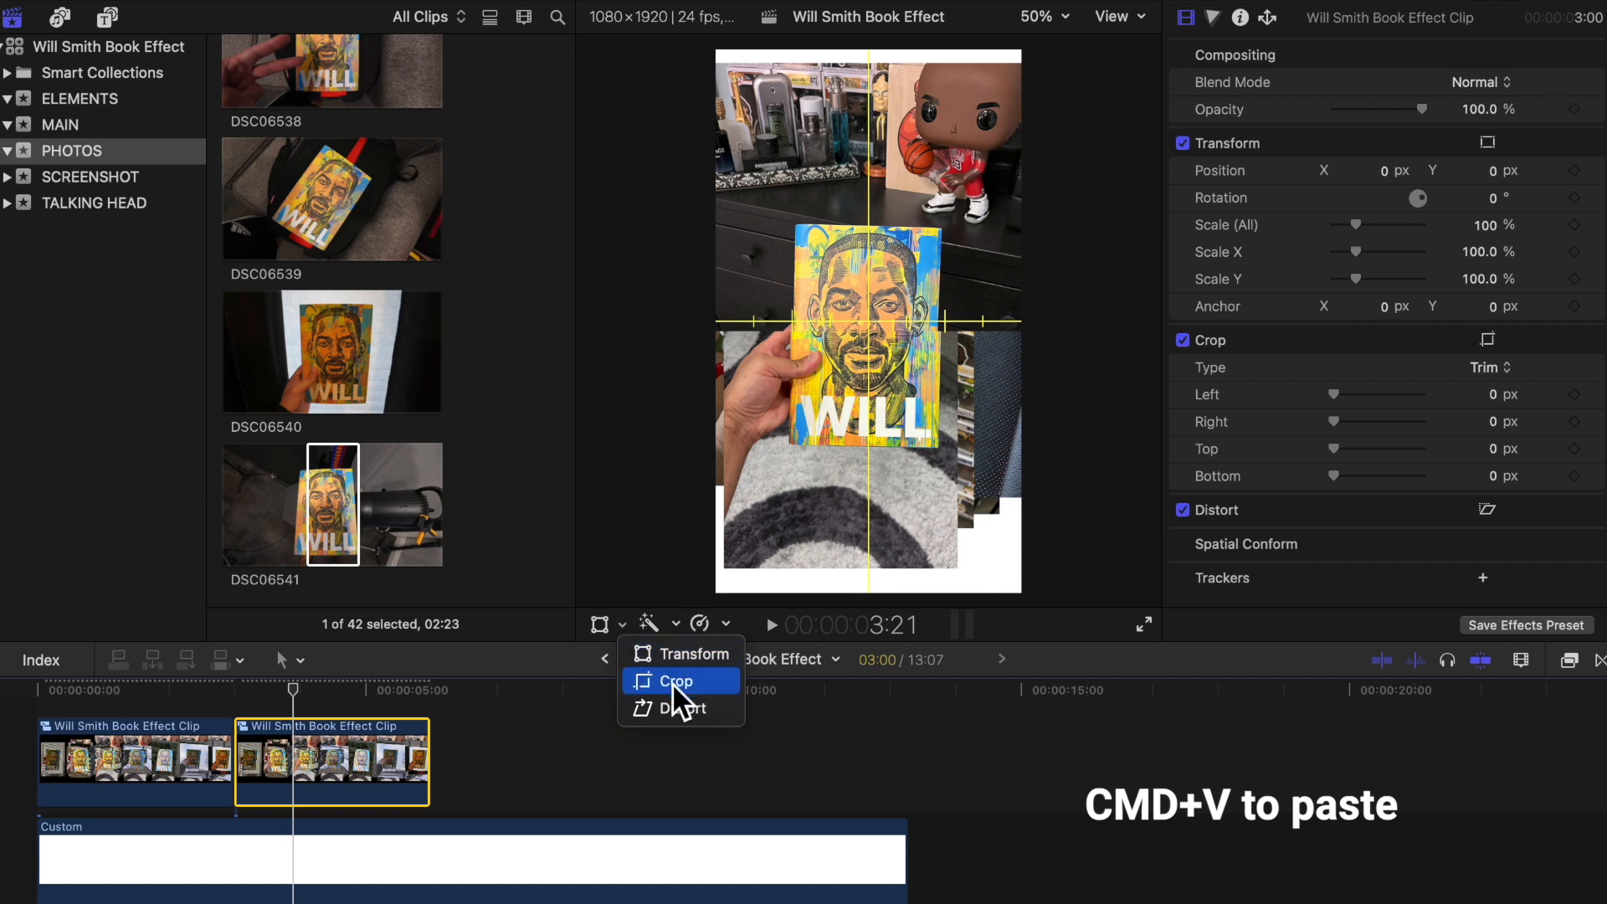
pyautogui.click(727, 624)
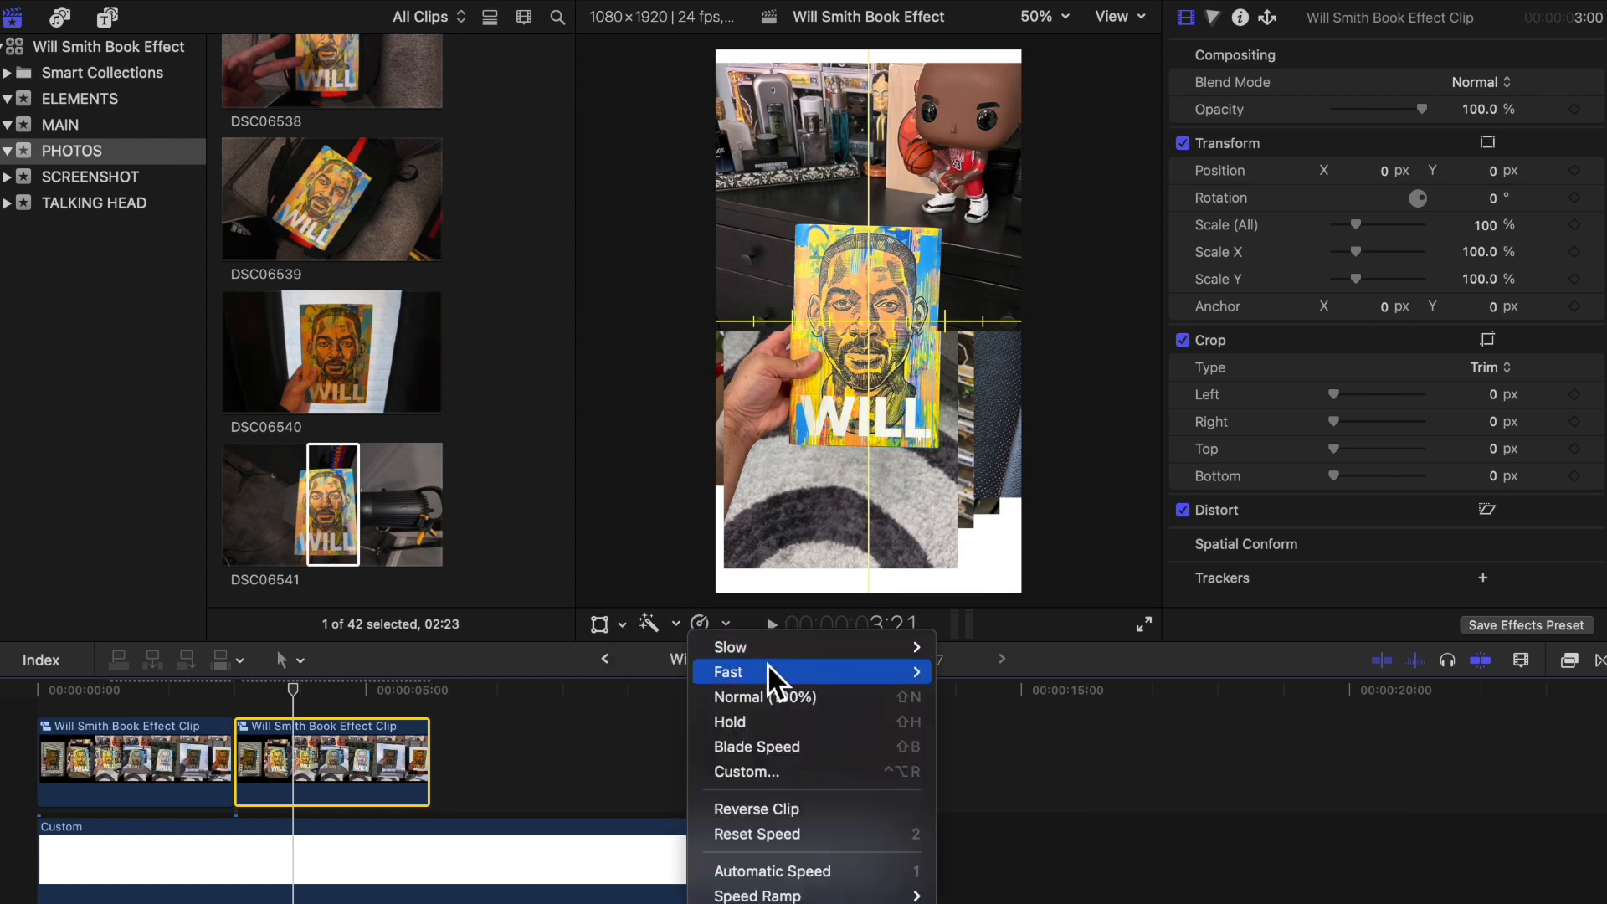
pyautogui.click(799, 809)
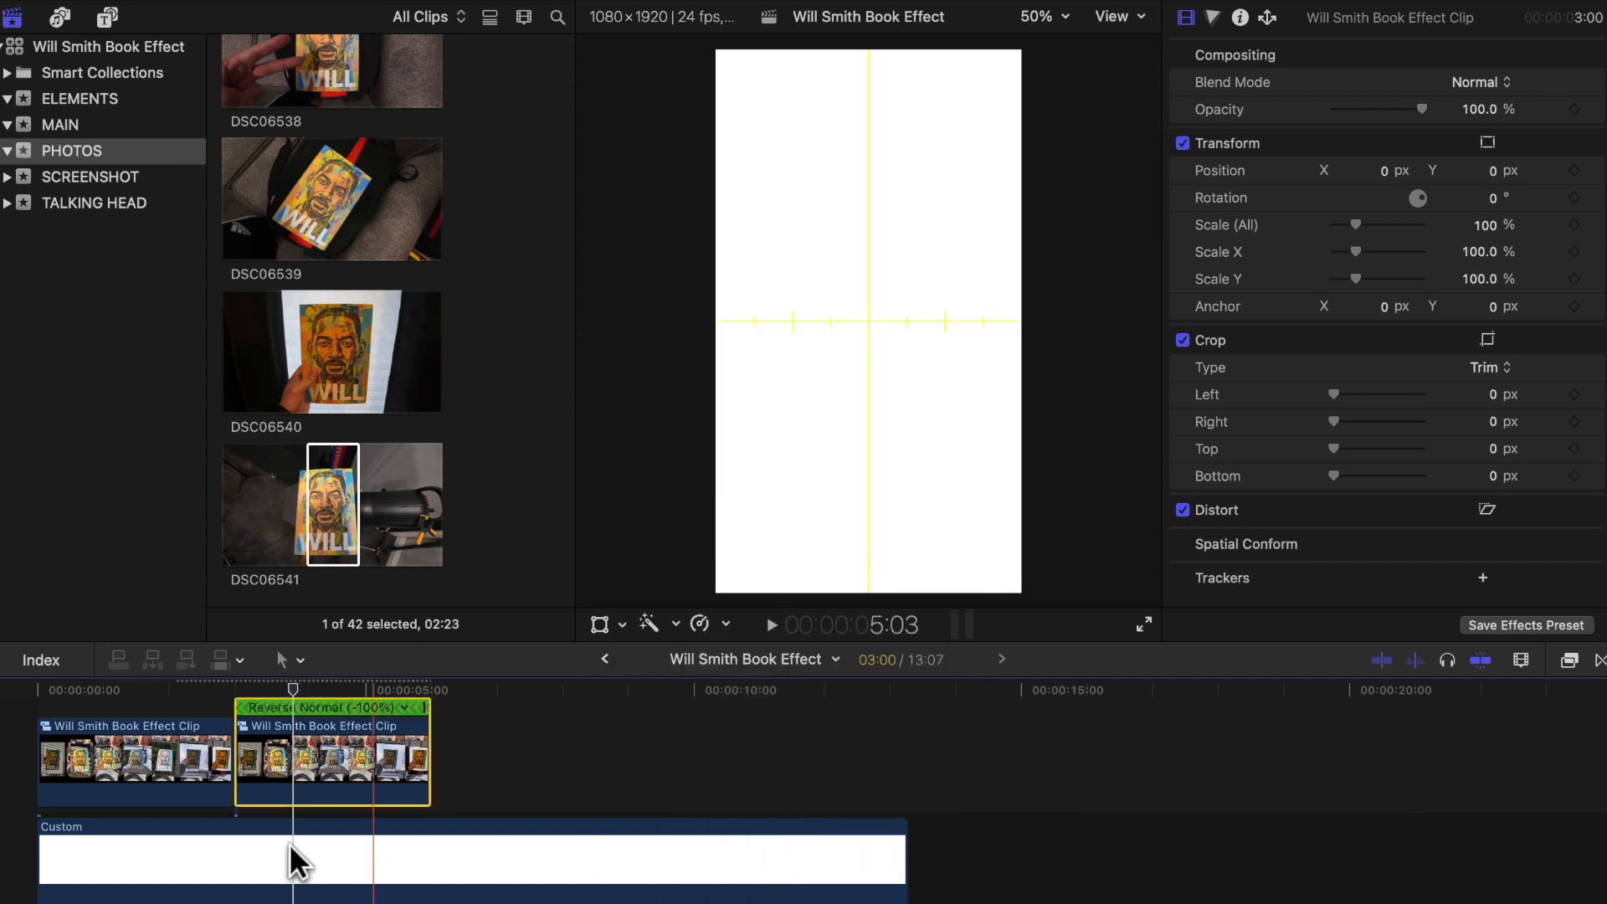
# - Duplicate the forward and reversed compound clips together, placing the copies directly after the reversed clip
pyautogui.moveTo(520, 771); pyautogui.dragTo(110, 797)
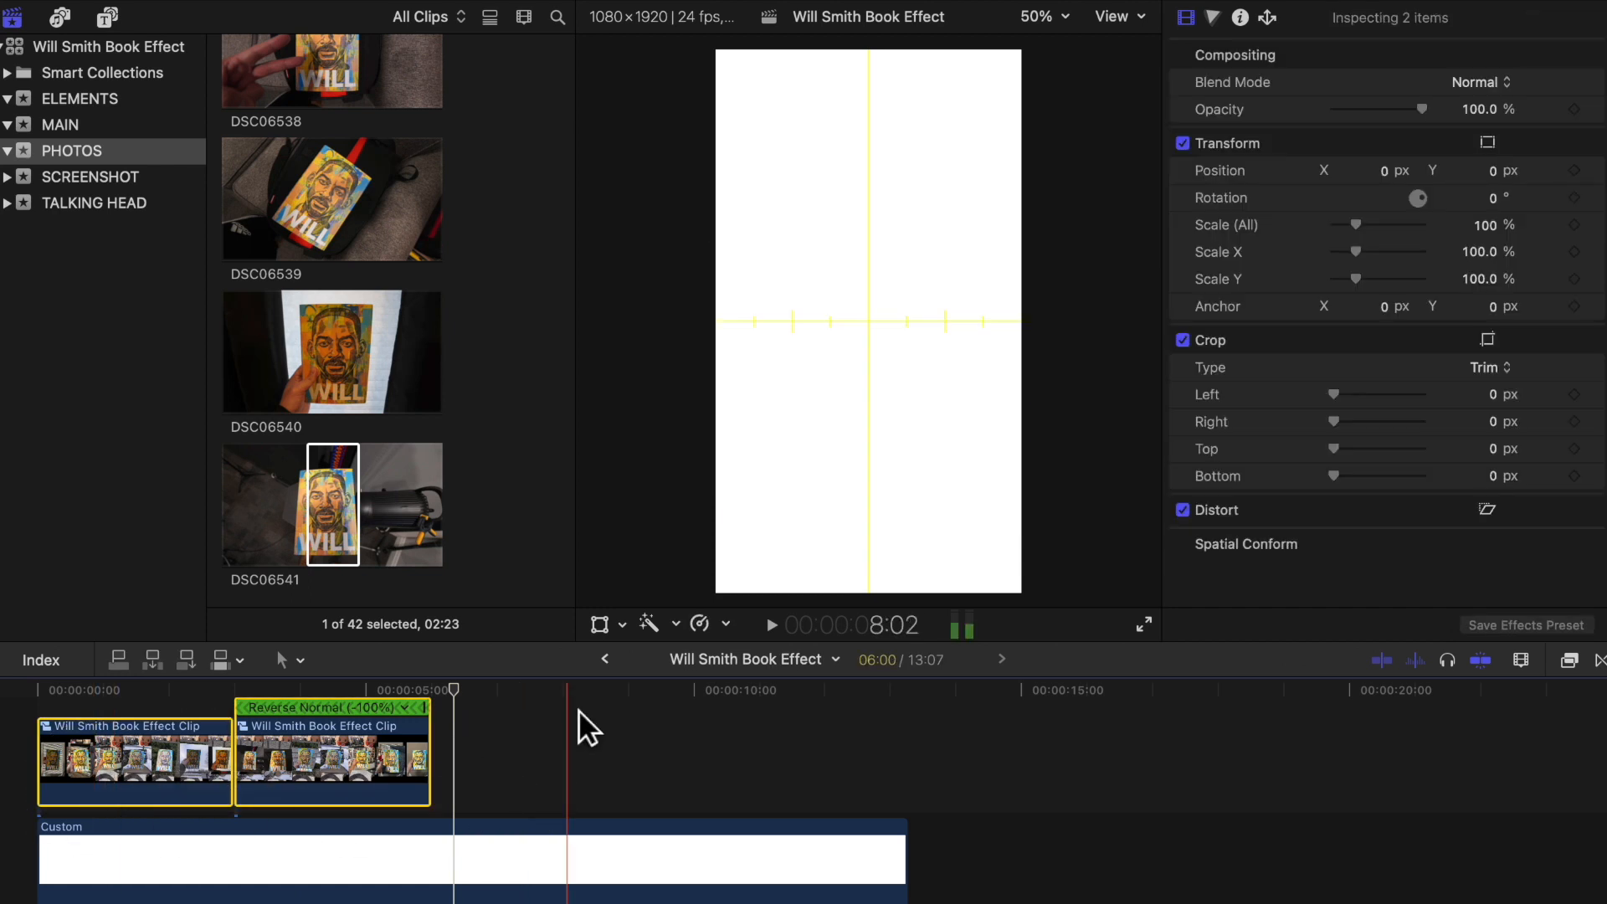
pyautogui.press('super+v')
pyautogui.scroll(1, 524, 787)
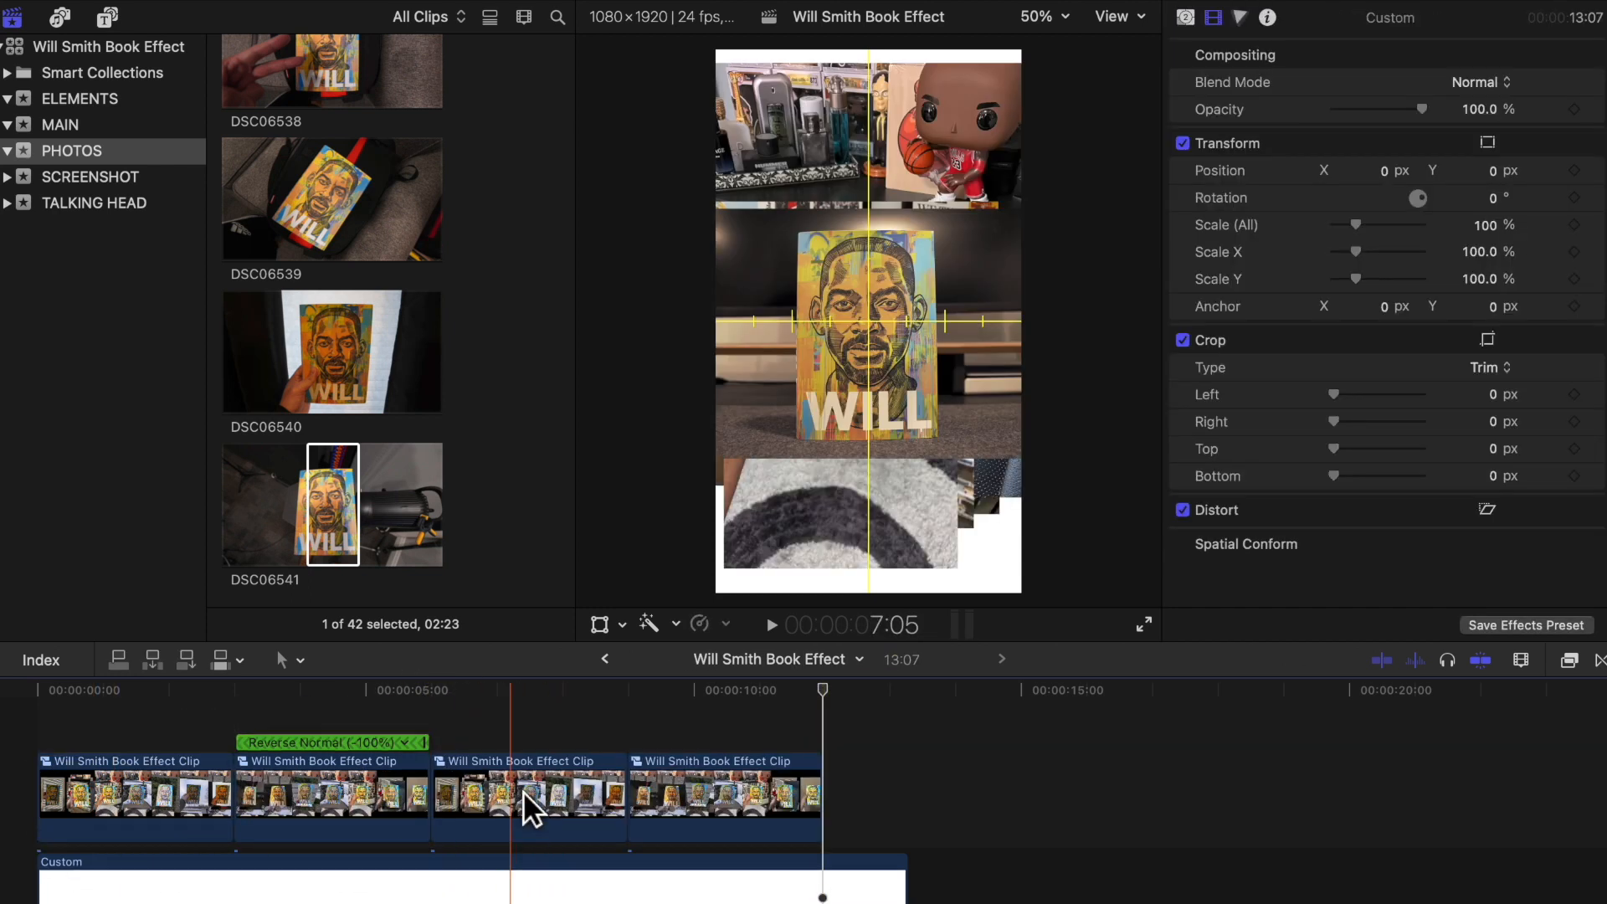
# - Trim the music and the white background to end at about 12:03, just past the last compound clip
pyautogui.scroll(-3, 515, 784)
pyautogui.press('super+equal')
pyautogui.press('super+equal')
pyautogui.press('super+equal')
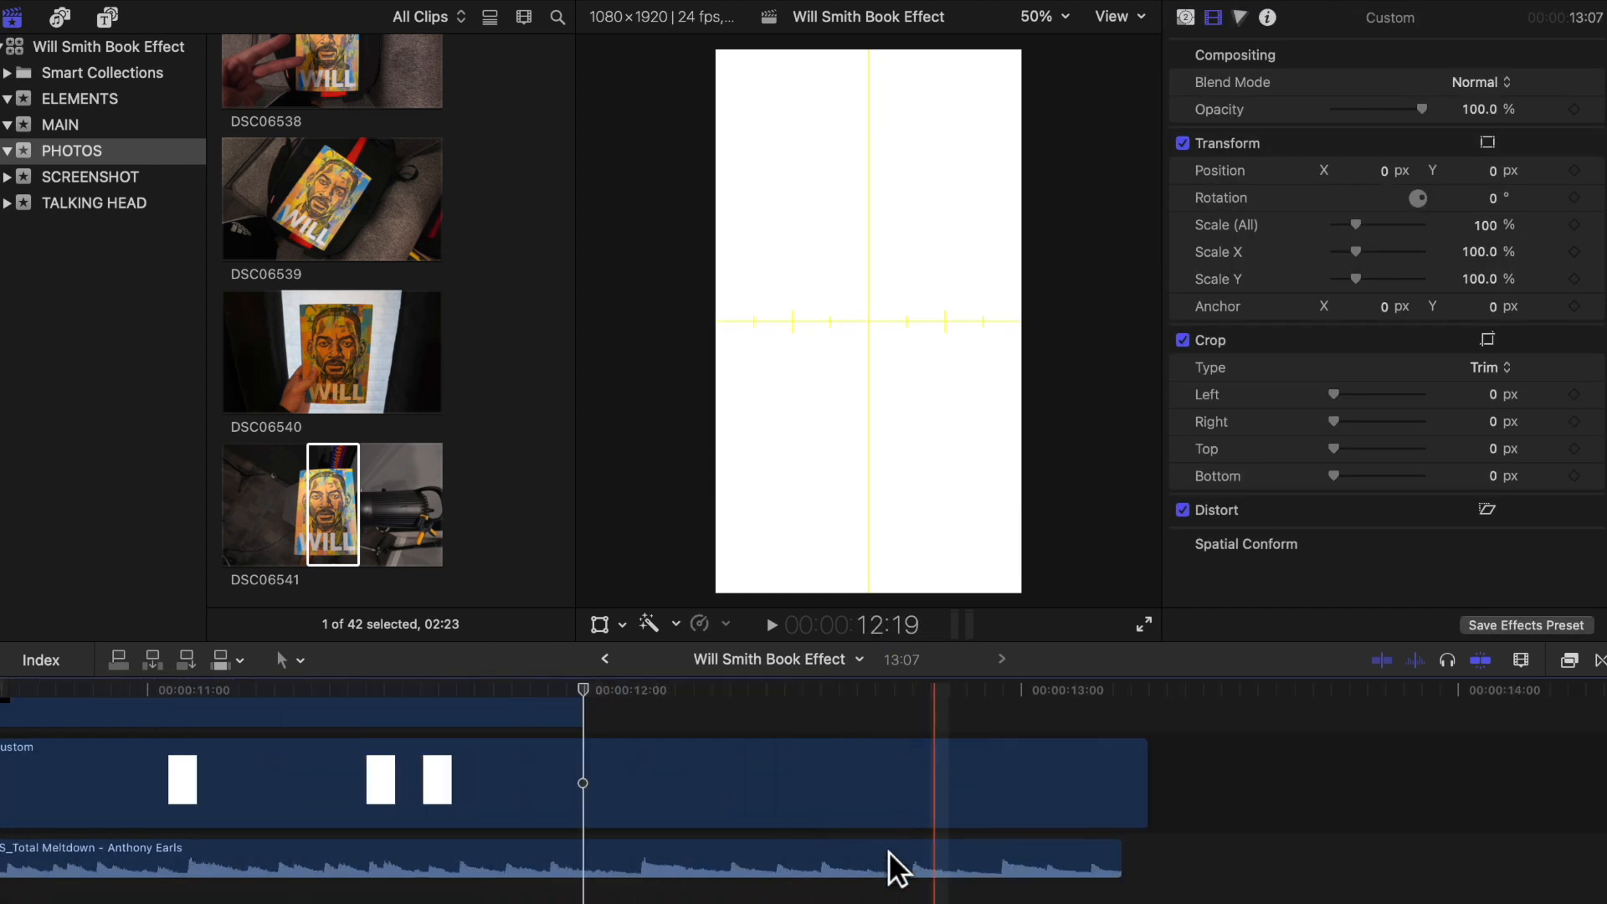
pyautogui.moveTo(1123, 869); pyautogui.dragTo(707, 870)
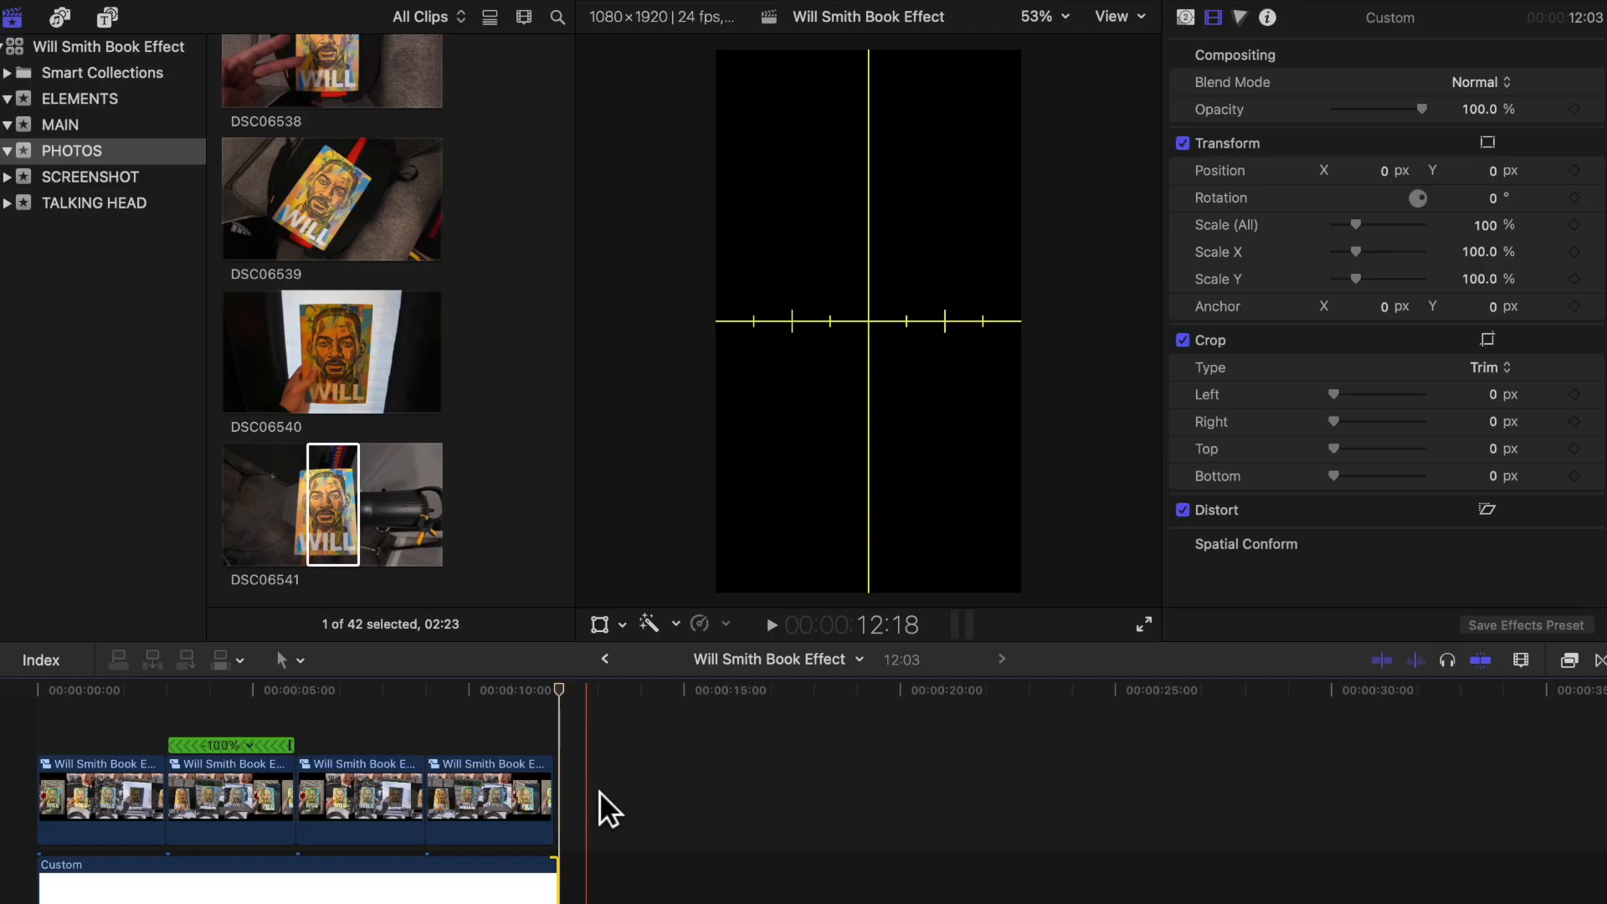
# - Combine the four compound clips into one compound clip named Will Smith Book Effect Clip 1 in the ELEMENTS event
pyautogui.moveTo(599, 790); pyautogui.dragTo(106, 811)
pyautogui.rightClick(105, 811)
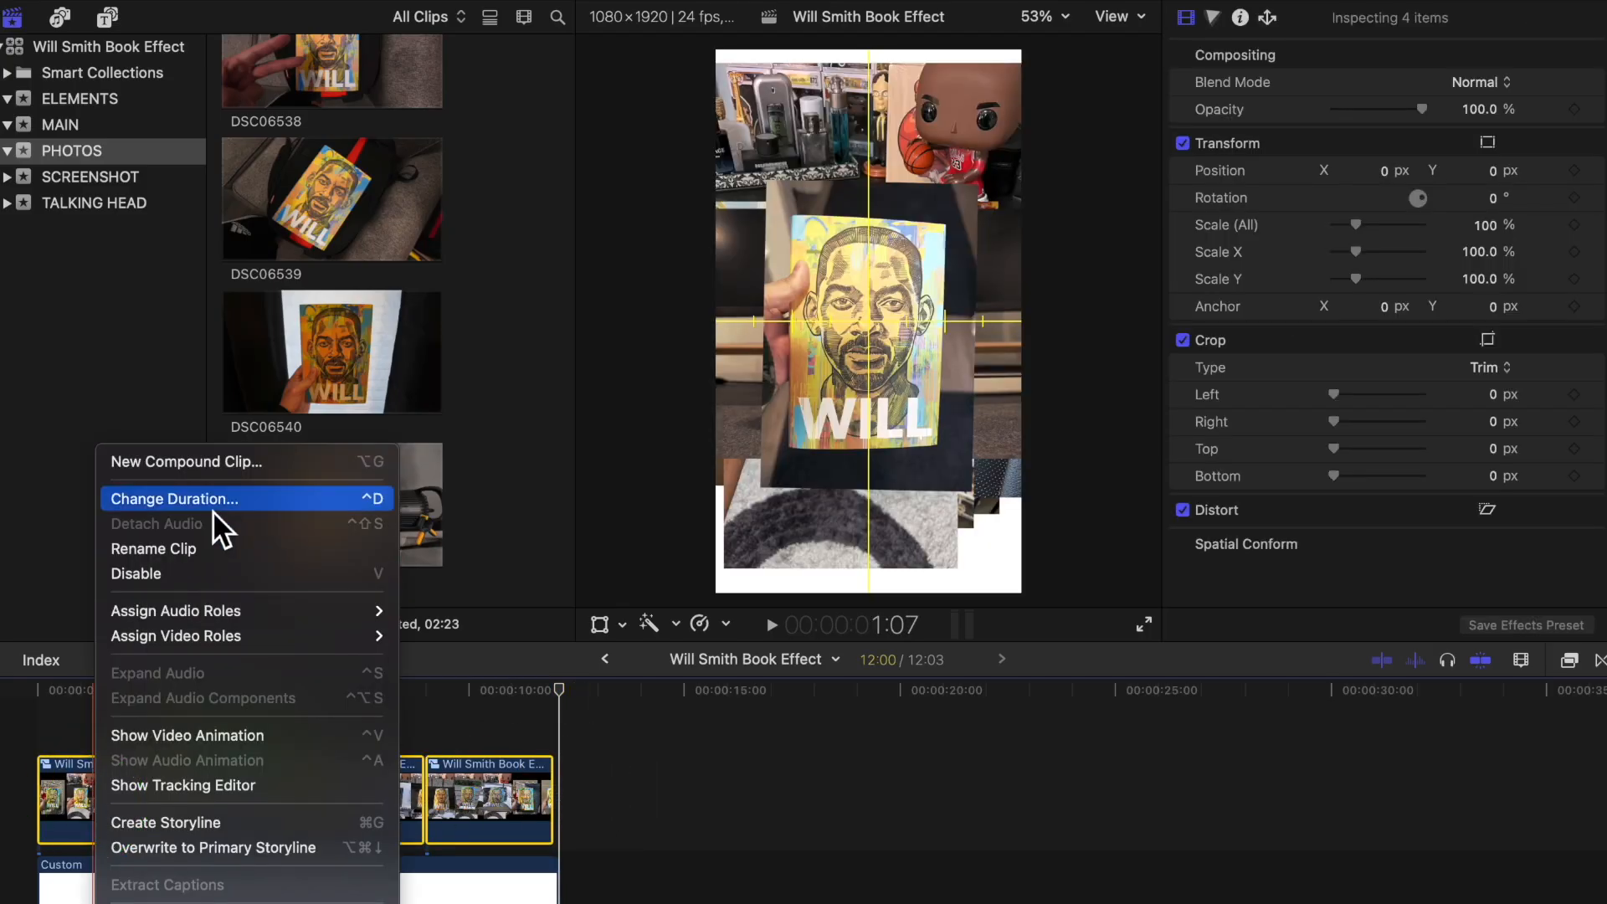
pyautogui.click(238, 463)
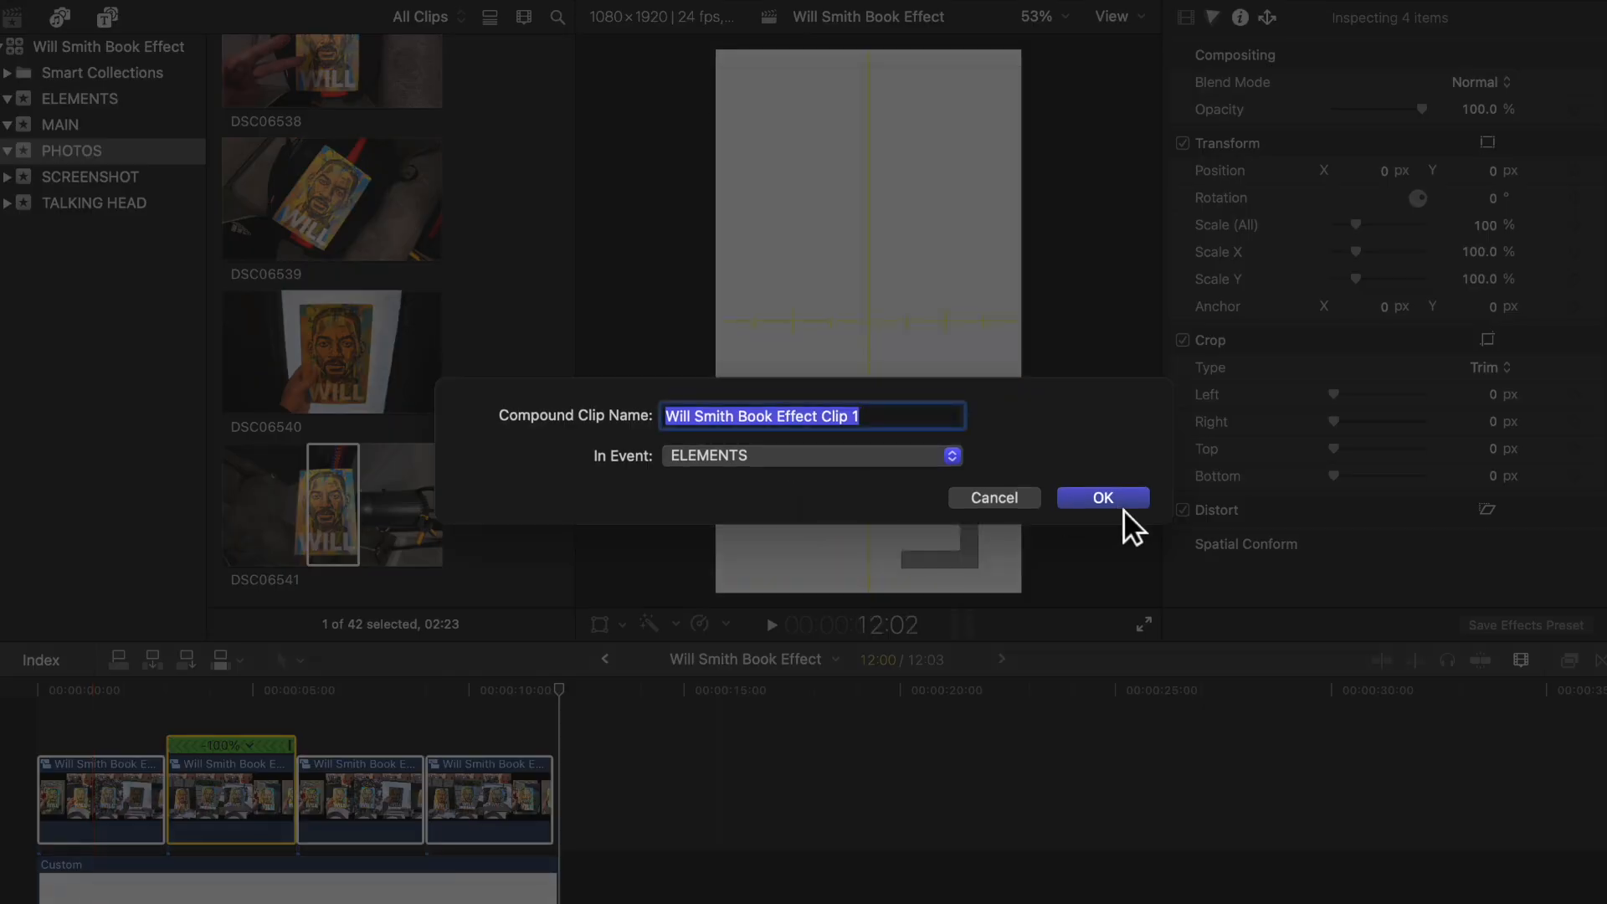
pyautogui.click(1128, 505)
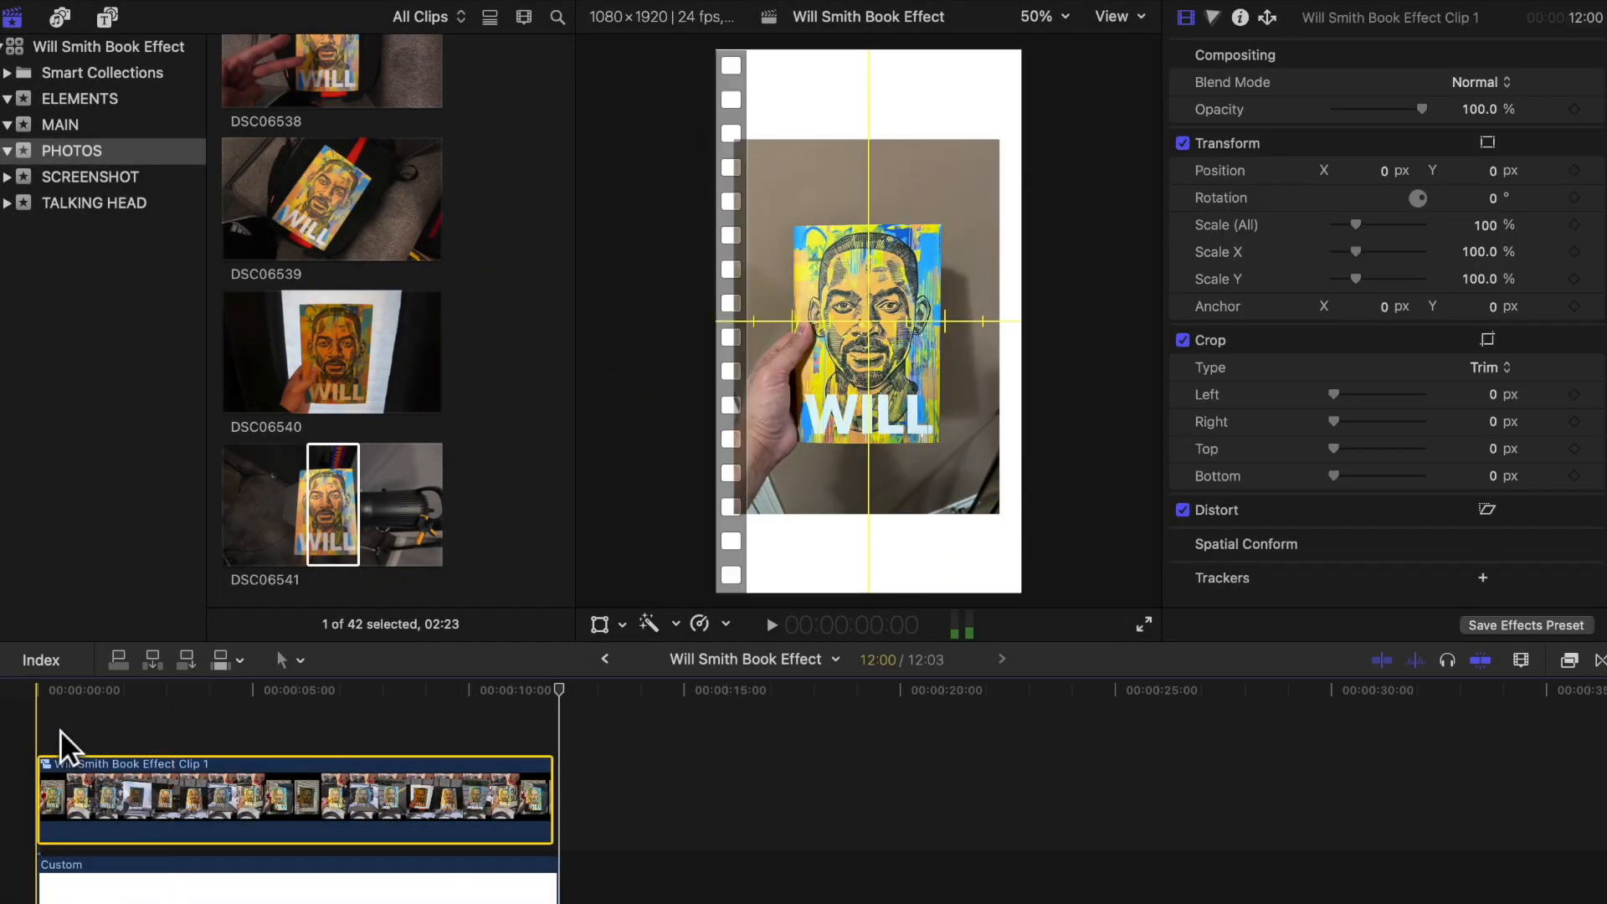
# - Keyframe the compound clip's transform from 100% scale at its start to 138.76% at 11:23 and play back the zoom
pyautogui.click(57, 743)
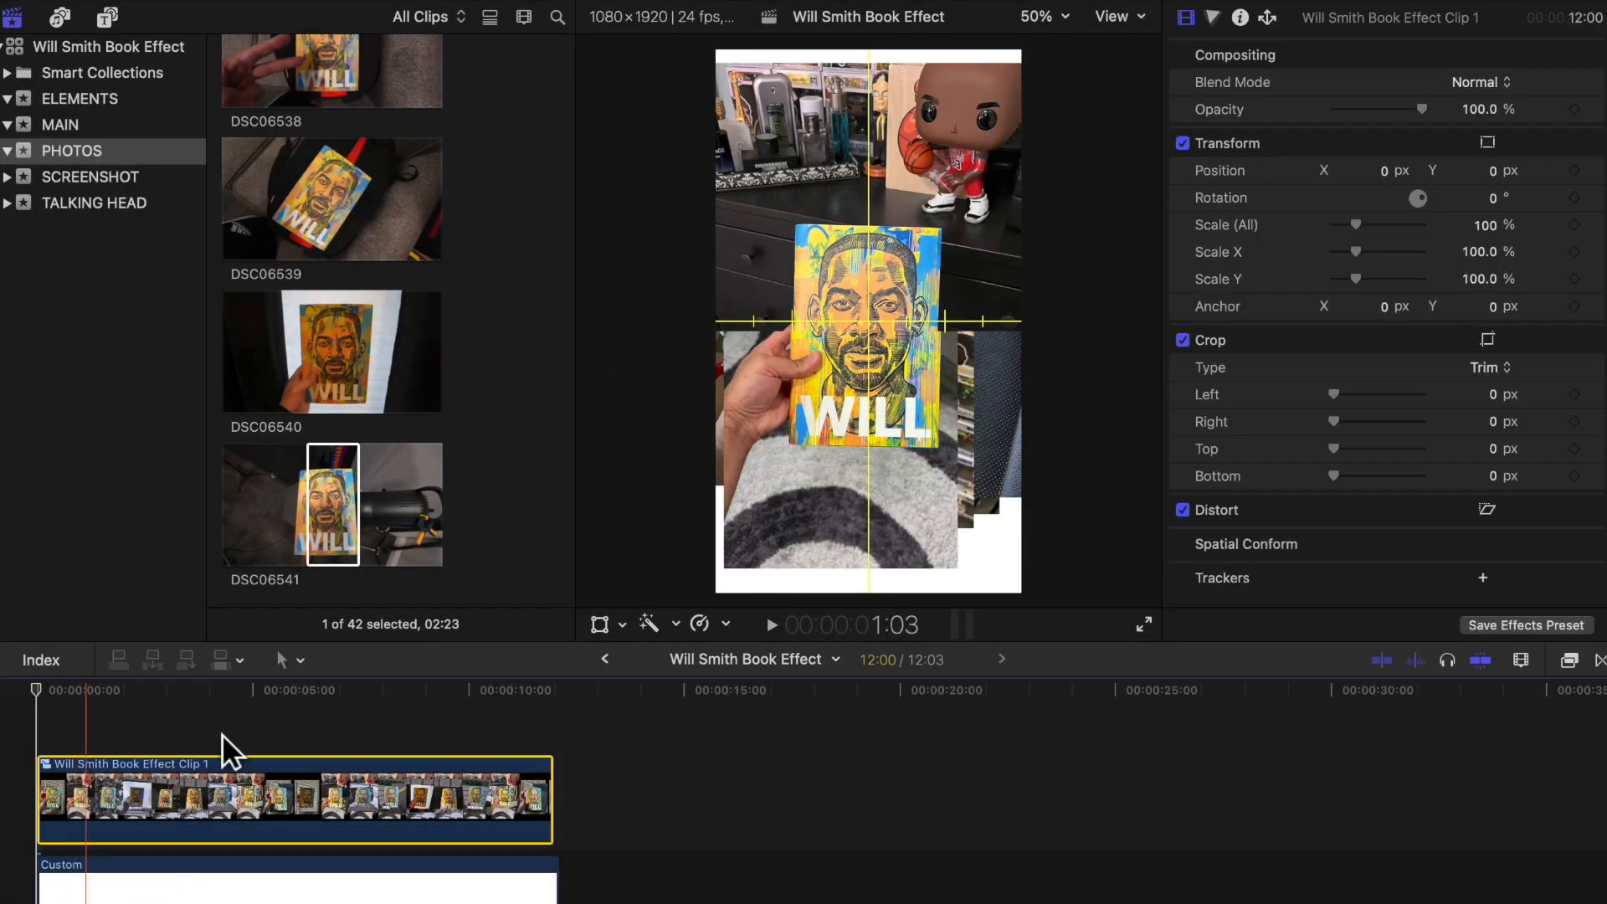
pyautogui.click(601, 625)
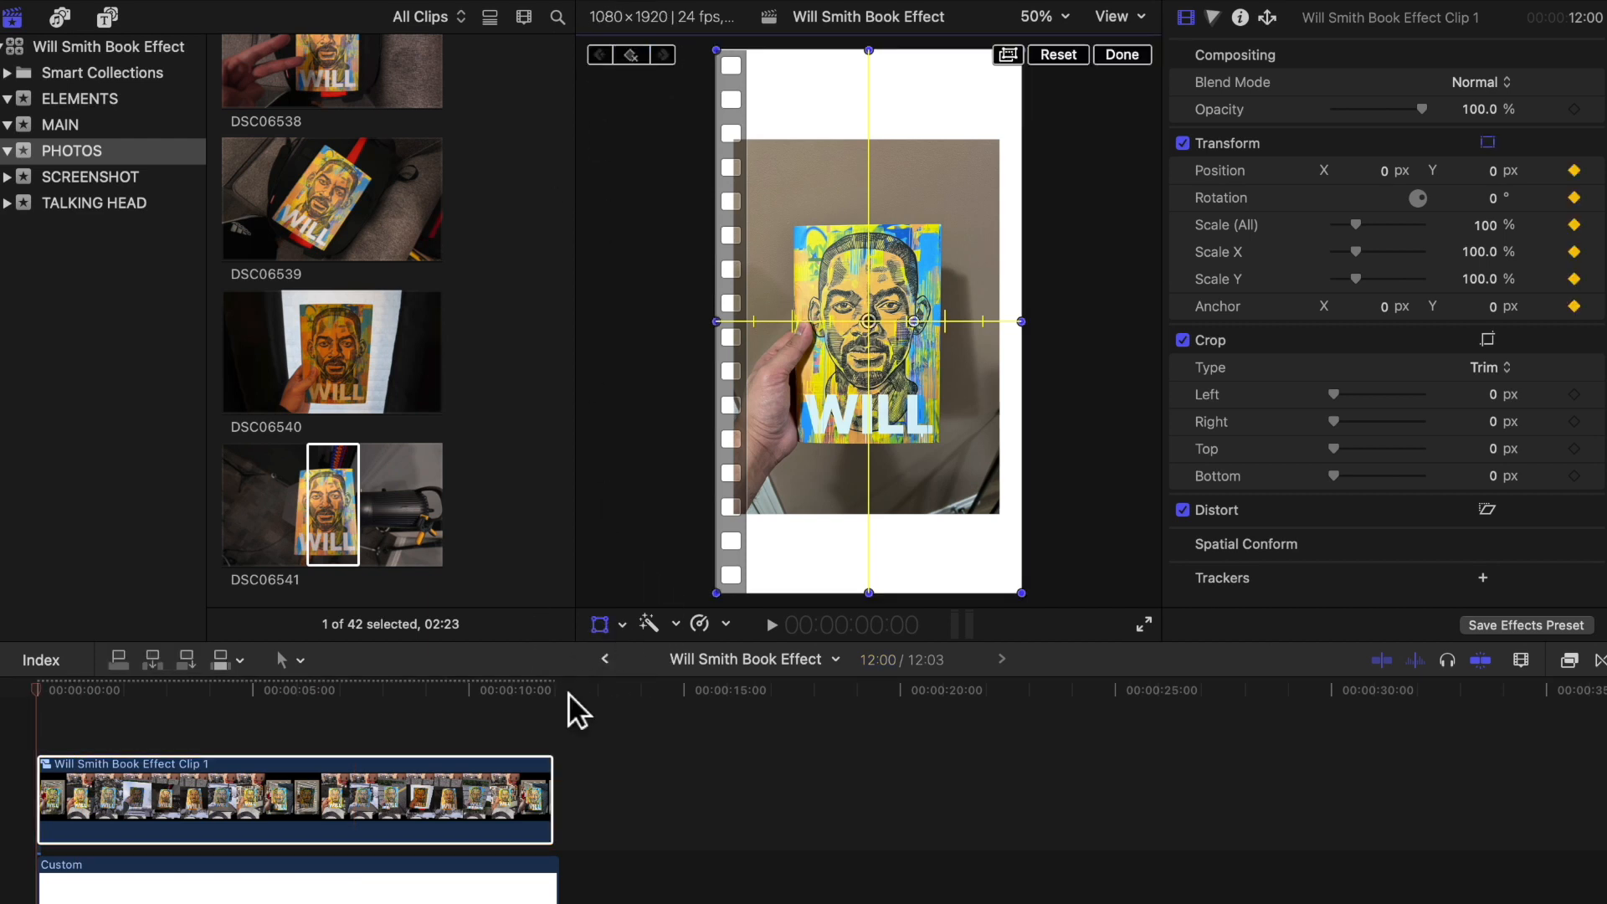
pyautogui.click(562, 753)
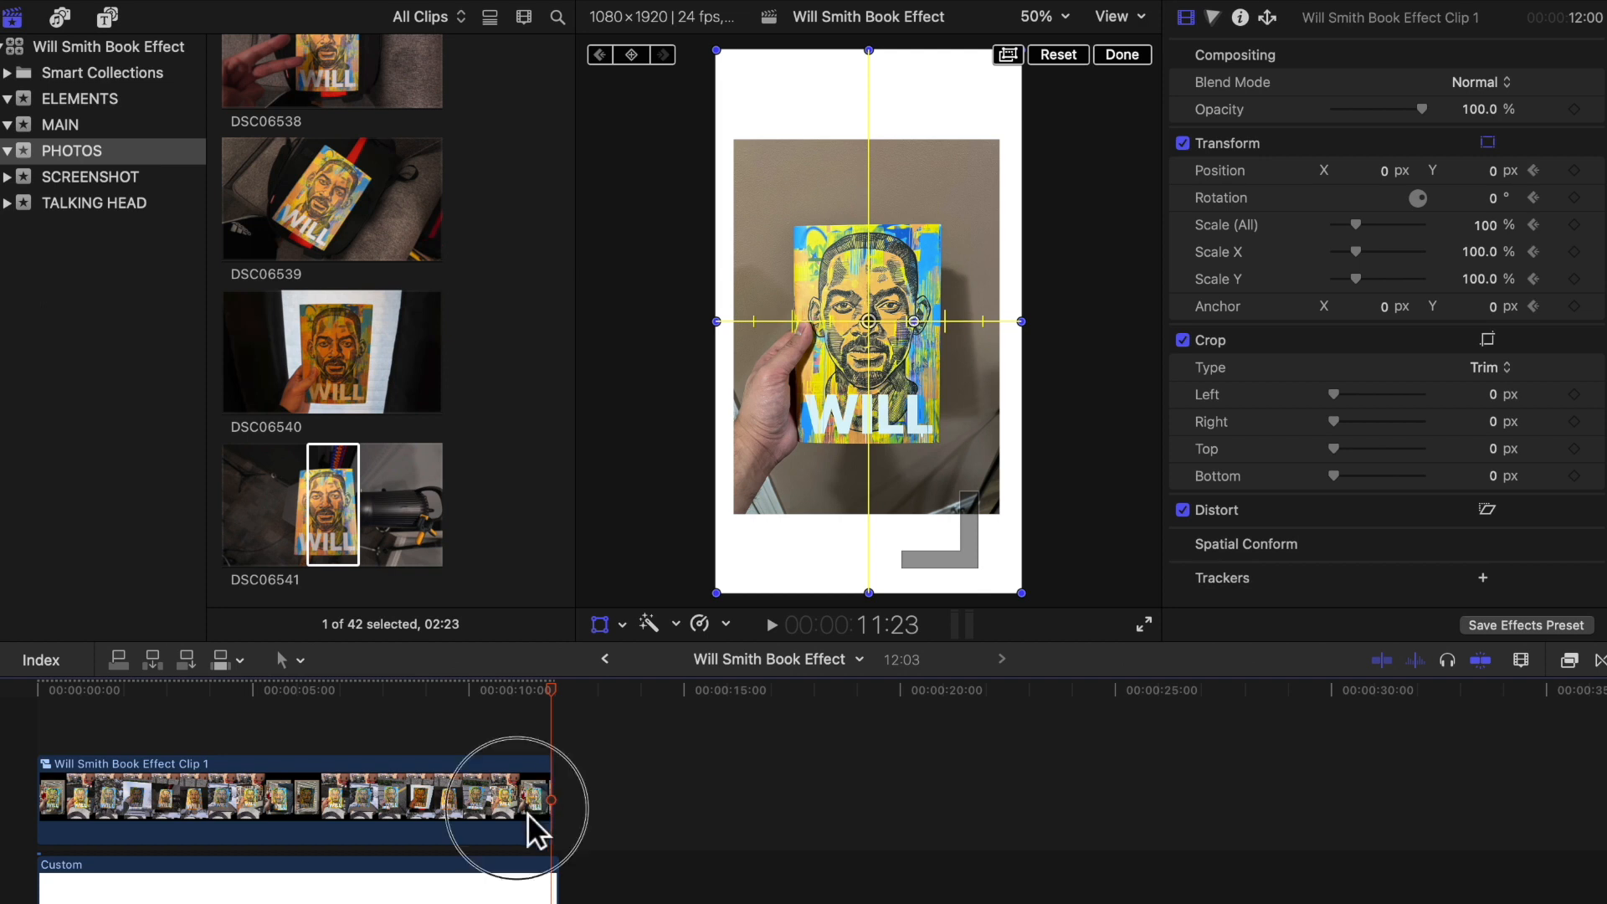
pyautogui.click(528, 816)
pyautogui.moveTo(716, 592); pyautogui.dragTo(674, 661)
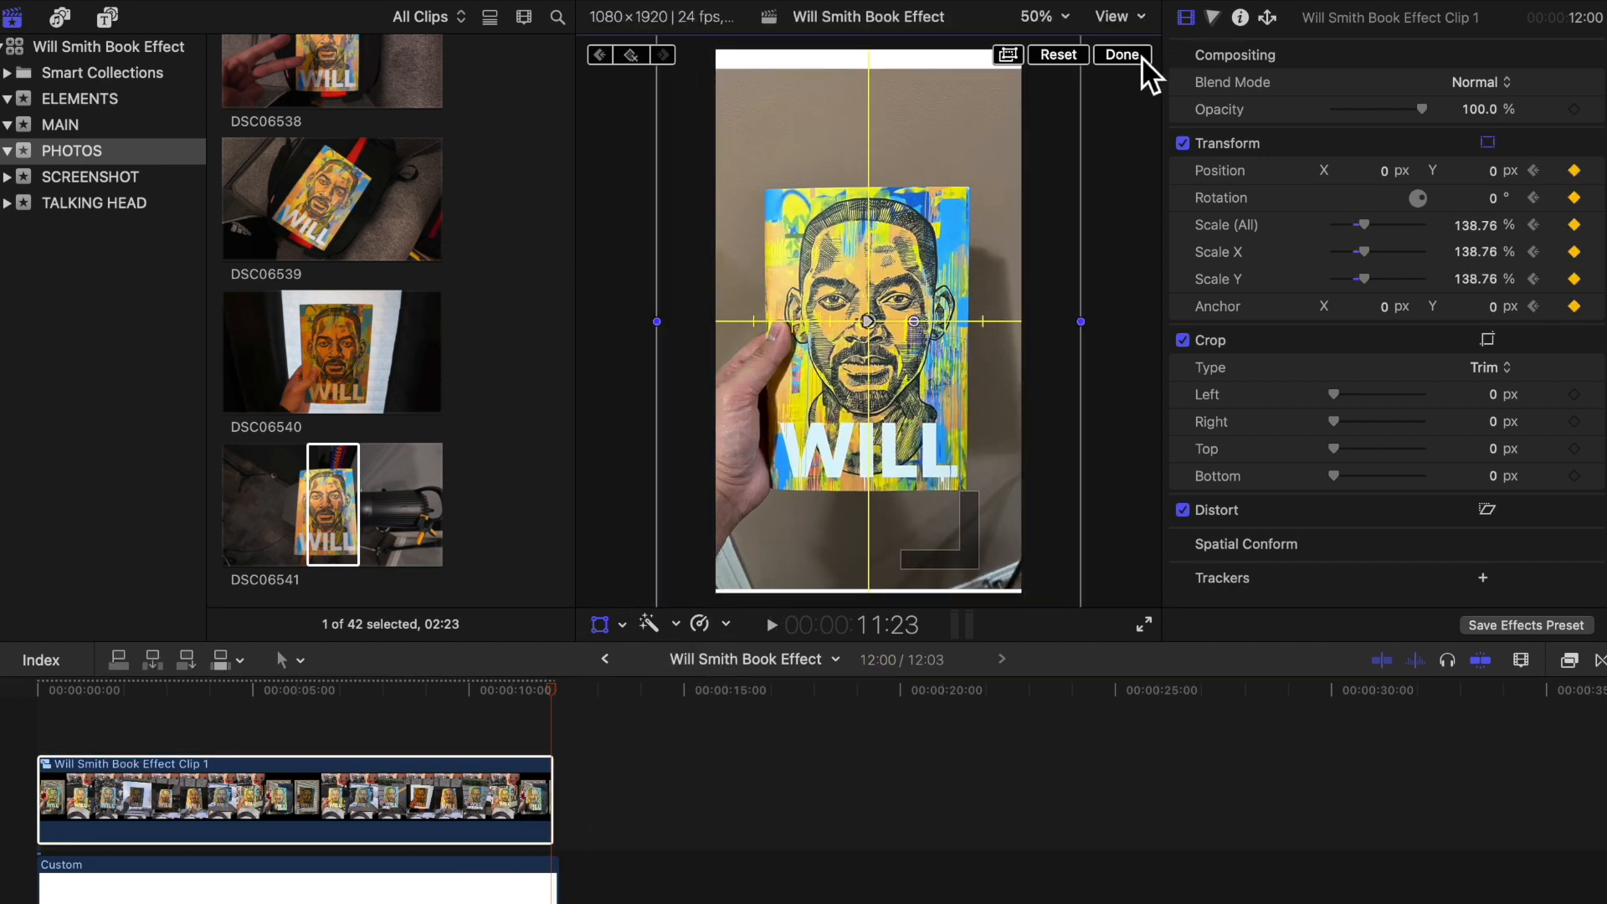
pyautogui.press('Home')
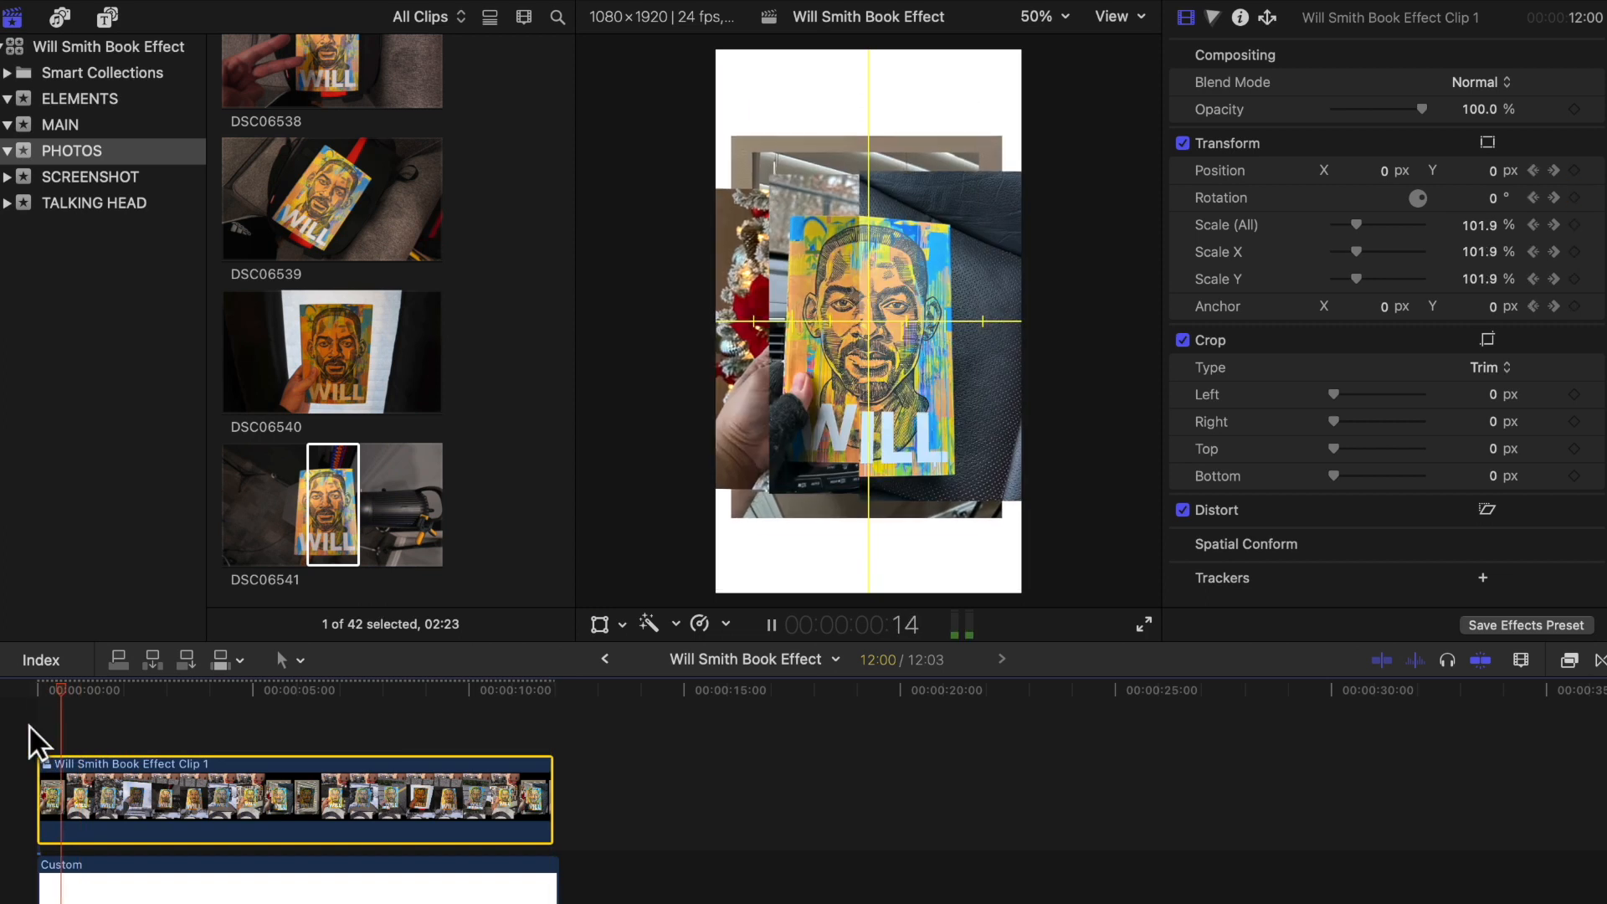